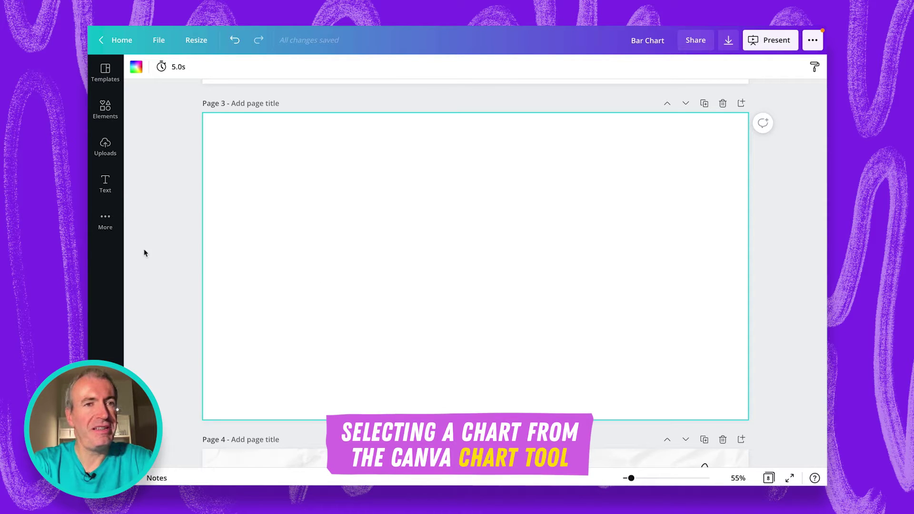
- Open the Charts panel from the sidebar's More section beside blank page 3
{"action": "left_click", "coordinate": [105, 220]}
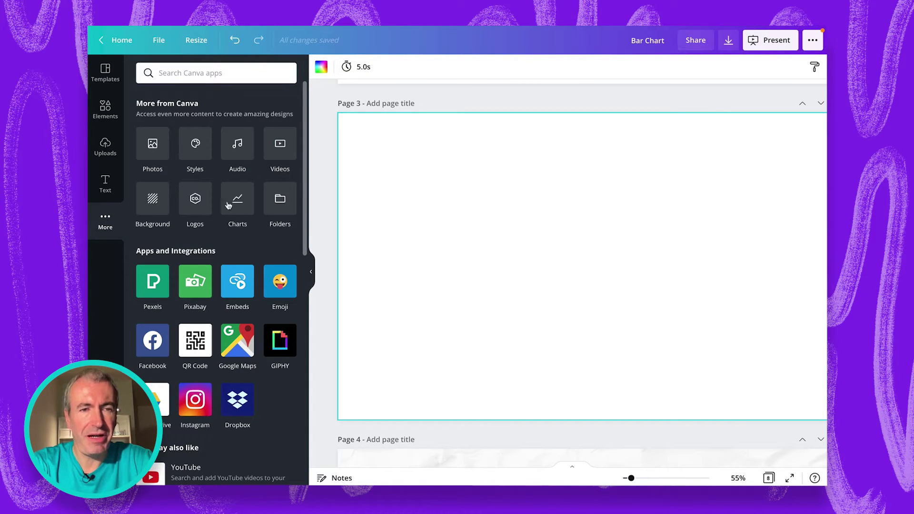
{"action": "left_click", "coordinate": [239, 202]}
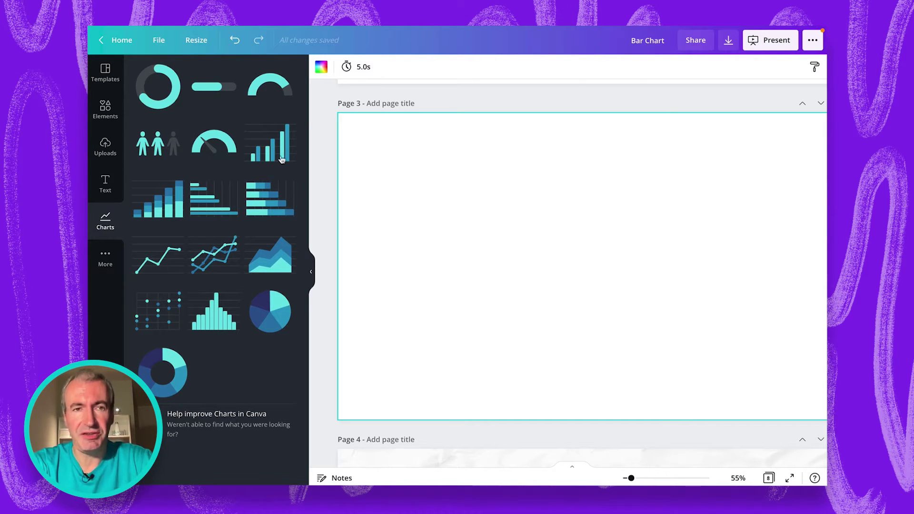
- Insert a bar chart on page 3 and change Item 1's Series 1 value from 0 to 5
{"action": "left_click", "coordinate": [271, 150]}
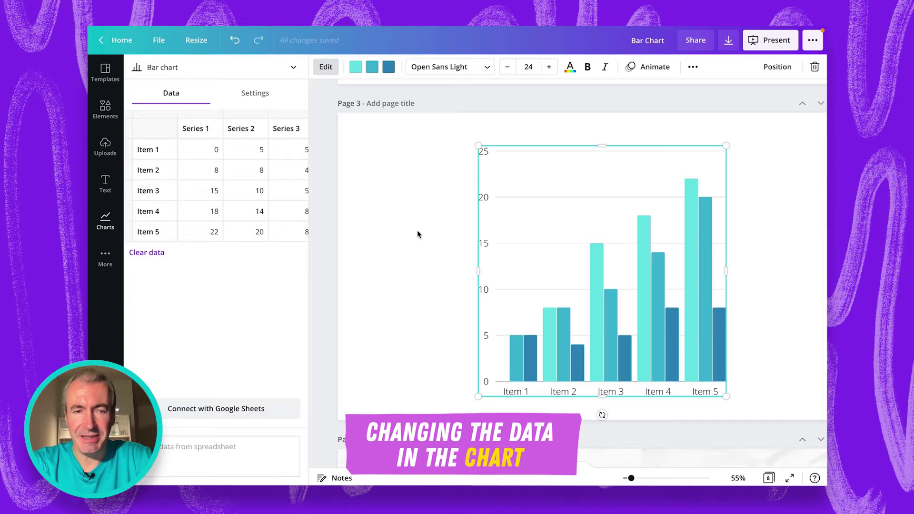
{"action": "left_click", "coordinate": [213, 158]}
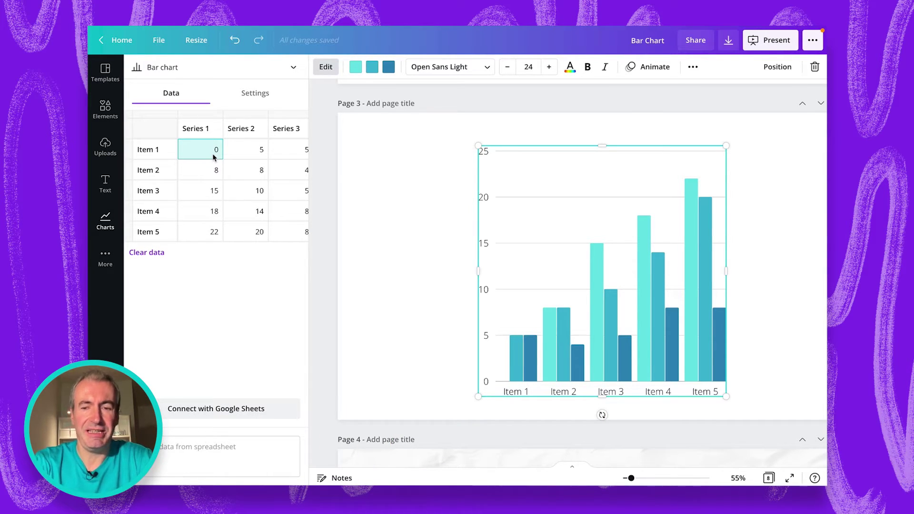
{"action": "key", "text": "ctrl+a"}
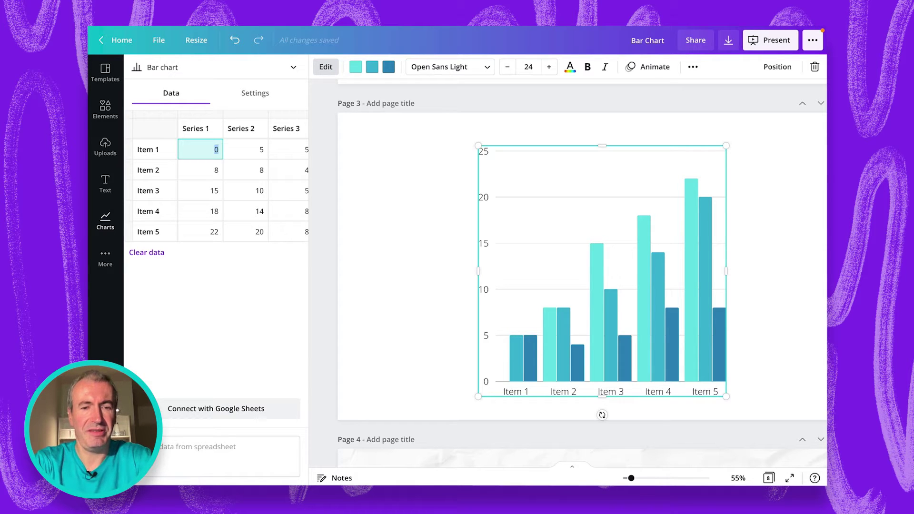
{"action": "type", "text": "5"}
{"action": "key", "text": "Return"}
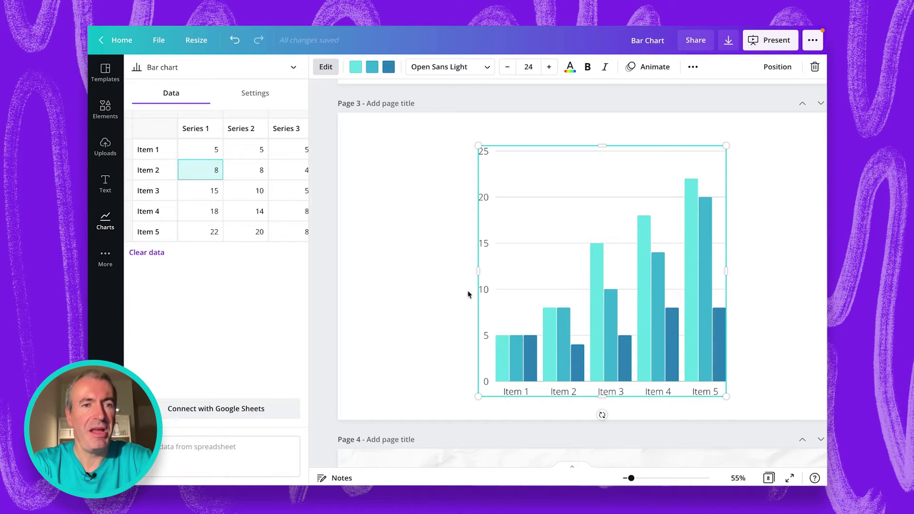
- Clear the bar chart's sample data and delete the leftover empty data column
{"action": "left_click", "coordinate": [149, 253]}
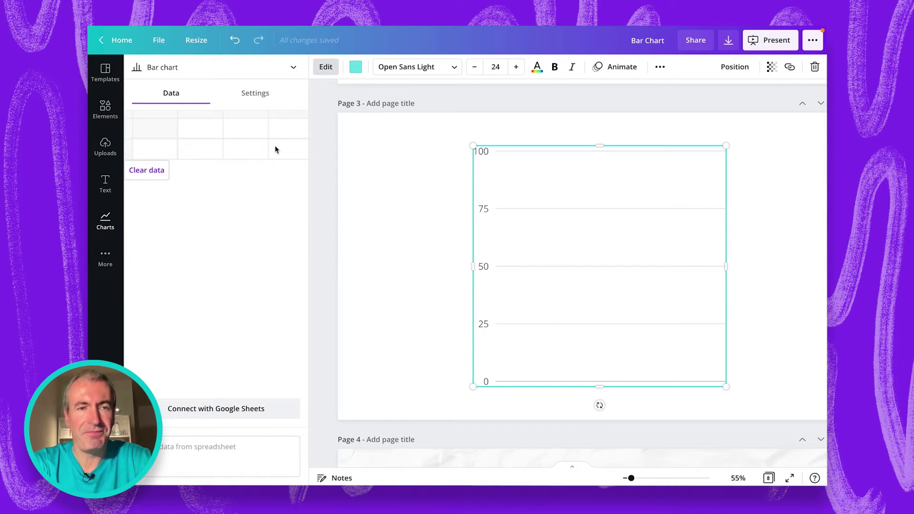
{"action": "right_click", "coordinate": [214, 133]}
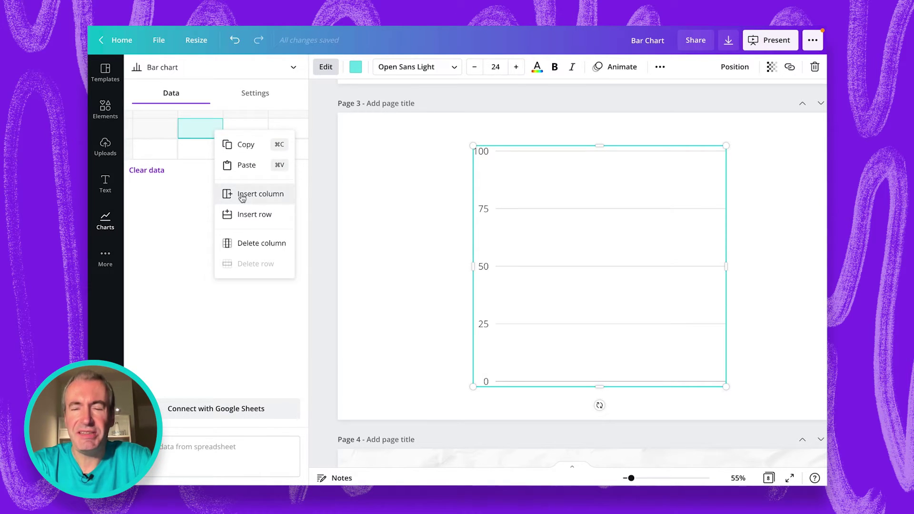
{"action": "left_click", "coordinate": [248, 244]}
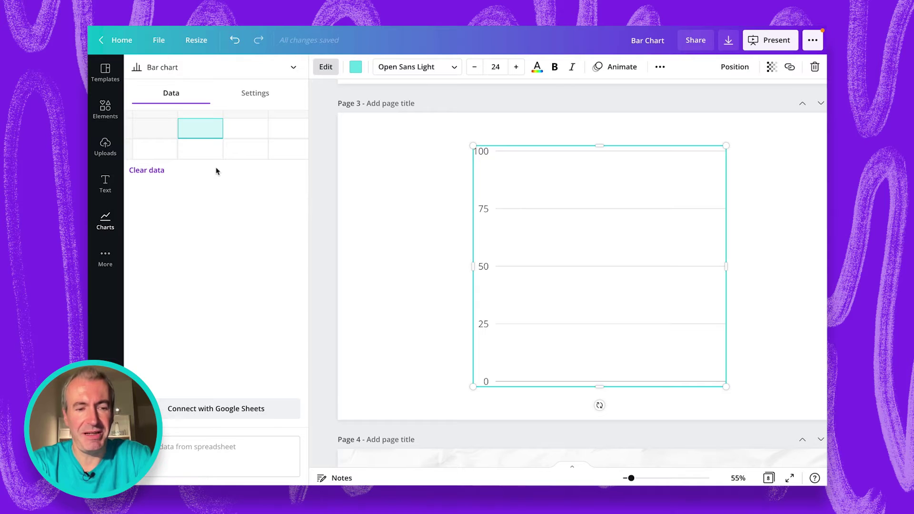
- Copy the Item 1–4 values (10, 20, 30, 40) from Sales report into the chart's data
{"action": "key", "text": "ctrl+Tab"}
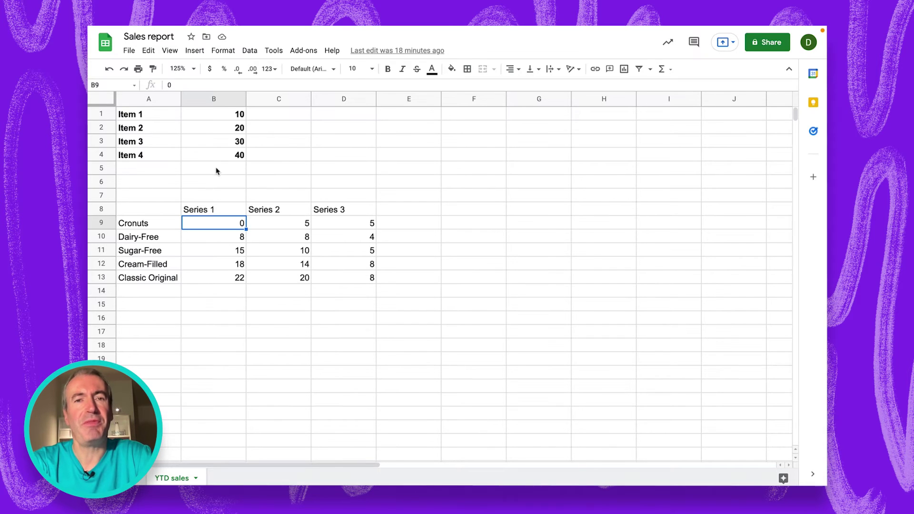
{"action": "left_click_drag", "start_coordinate": [159, 117], "coordinate": [226, 161]}
{"action": "key", "text": "ctrl+c"}
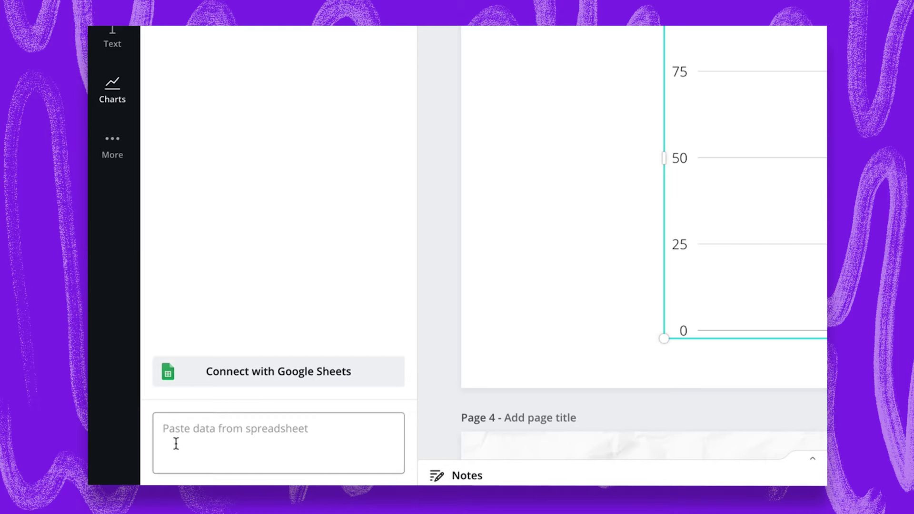
{"action": "left_click", "coordinate": [264, 443]}
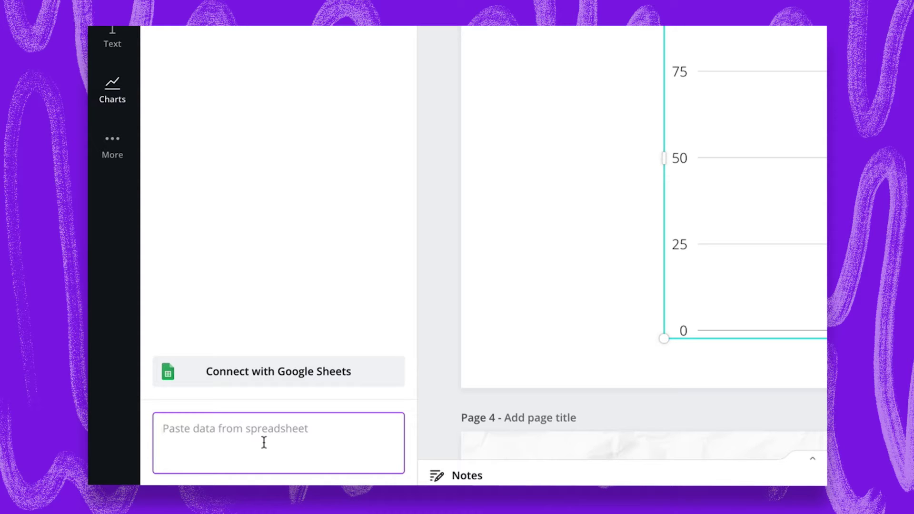
{"action": "key", "text": "ctrl+v"}
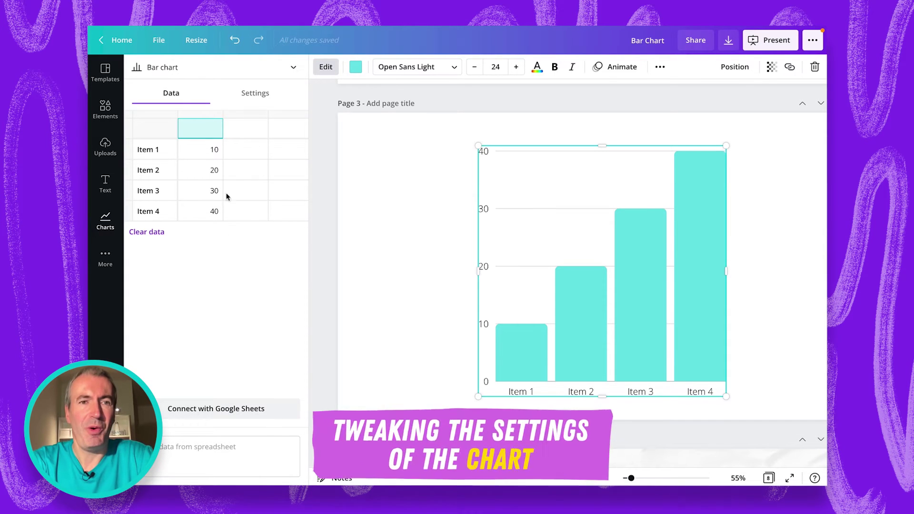
{"action": "left_click", "coordinate": [260, 100]}
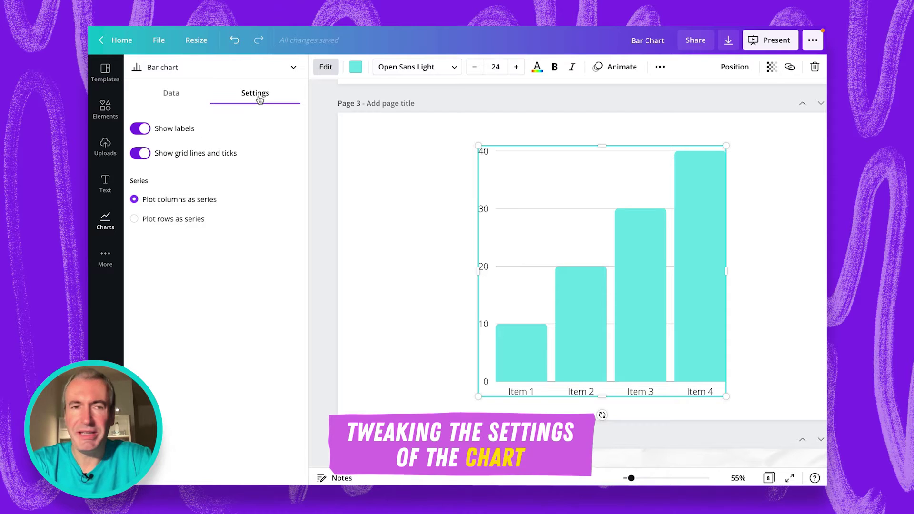
{"action": "left_click", "coordinate": [144, 132]}
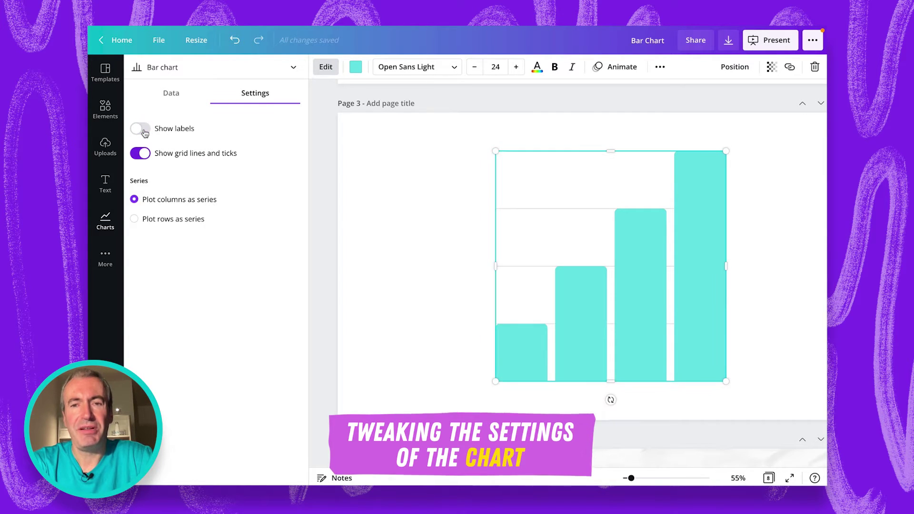
{"action": "left_click", "coordinate": [144, 132]}
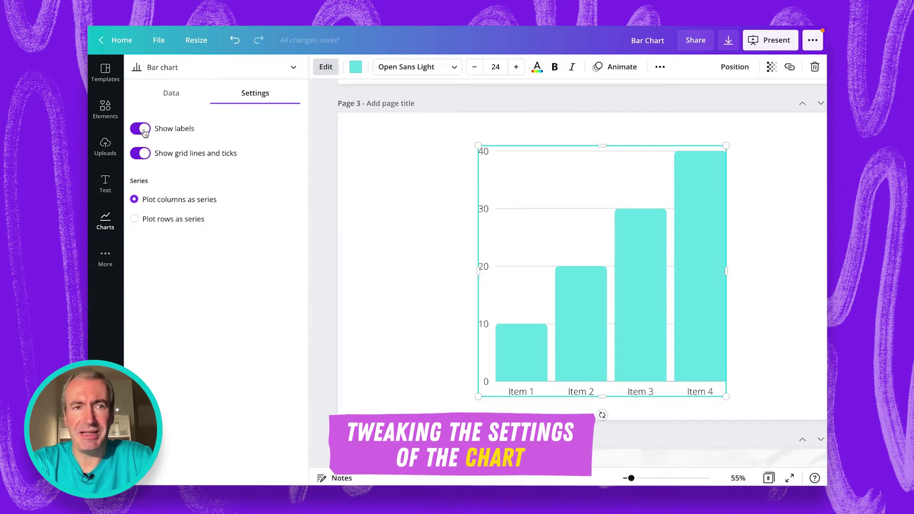
{"action": "left_click", "coordinate": [147, 162]}
{"action": "left_click", "coordinate": [147, 161]}
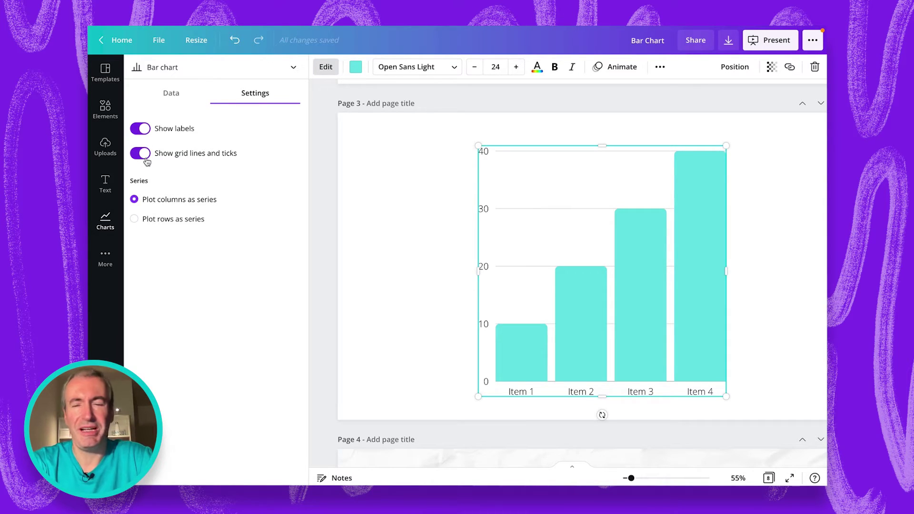
{"action": "left_click", "coordinate": [135, 219]}
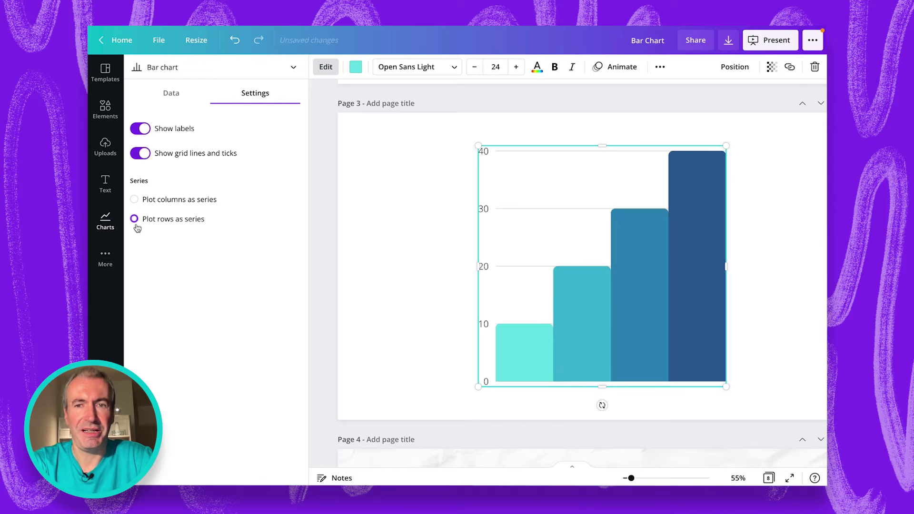
{"action": "left_click", "coordinate": [135, 199]}
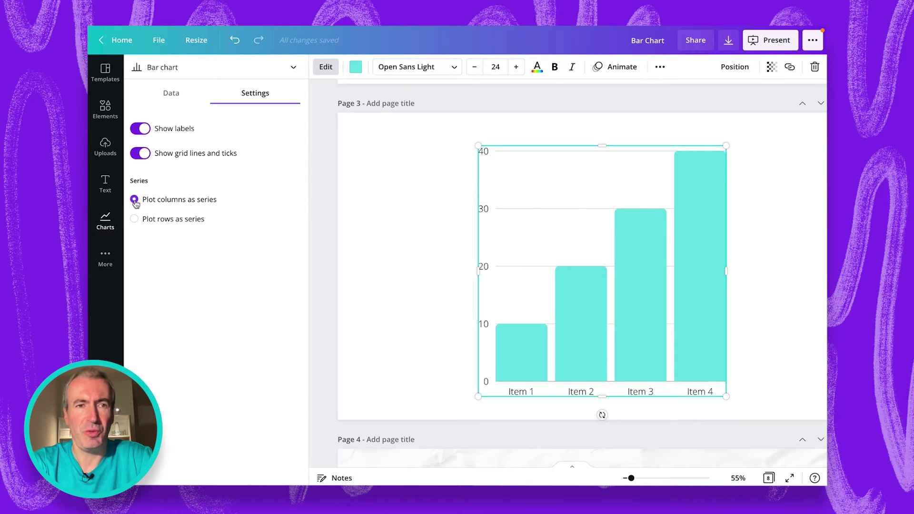
{"action": "left_click", "coordinate": [204, 94]}
{"action": "mouse_move", "coordinate": [602, 294]}
{"action": "left_mouse_down"}
{"action": "mouse_move", "coordinate": [639, 284]}
{"action": "mouse_move", "coordinate": [586, 287]}
{"action": "left_mouse_up"}
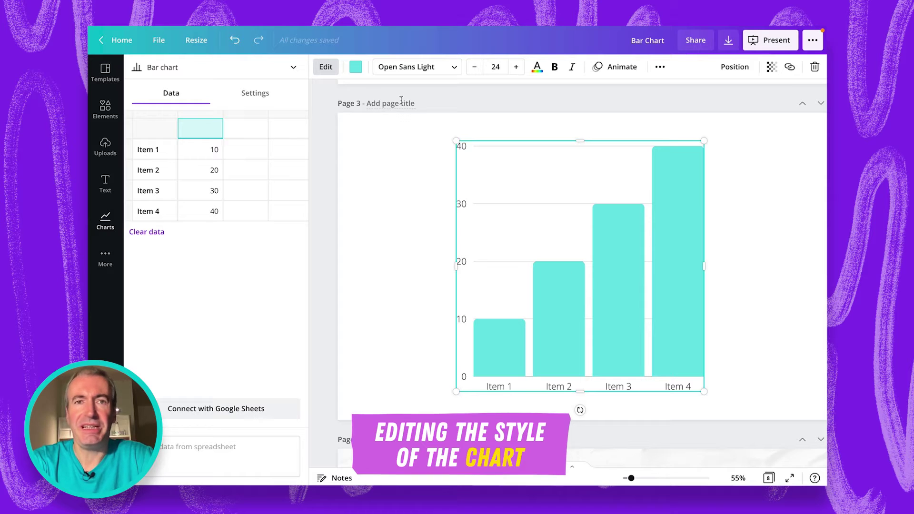
- Change the chart's bar colour from turquoise to red
{"action": "left_click", "coordinate": [356, 66]}
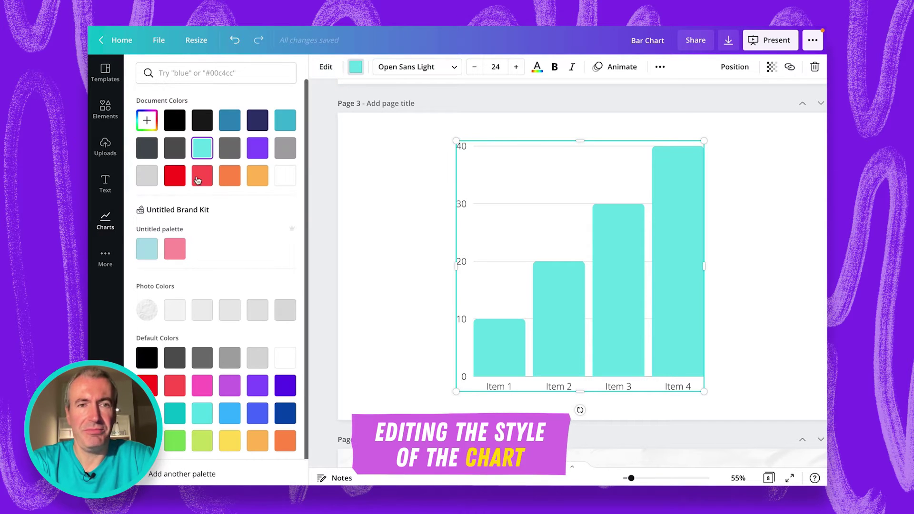
{"action": "left_click", "coordinate": [200, 179]}
{"action": "key", "text": "Escape"}
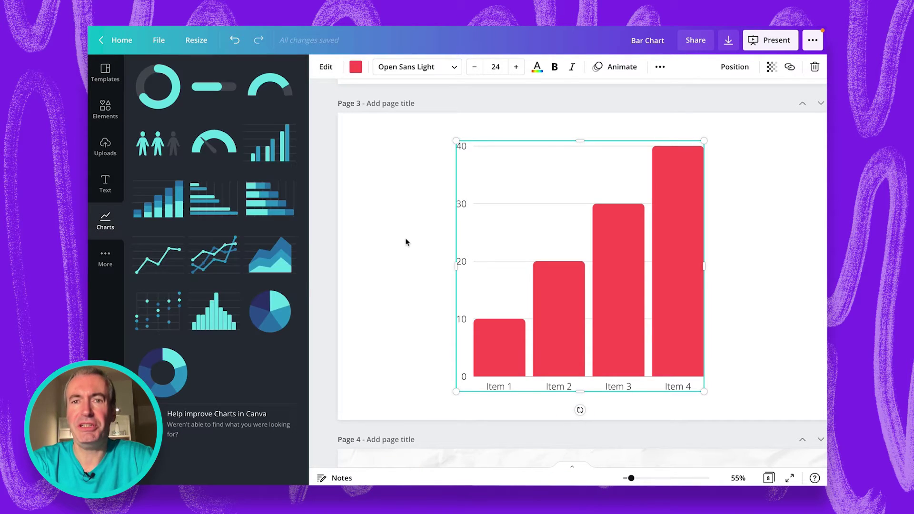
- Resize the chart by dragging its corners and edges to enlarge it on page 3
{"action": "left_click_drag", "start_coordinate": [704, 141], "coordinate": [702, 179]}
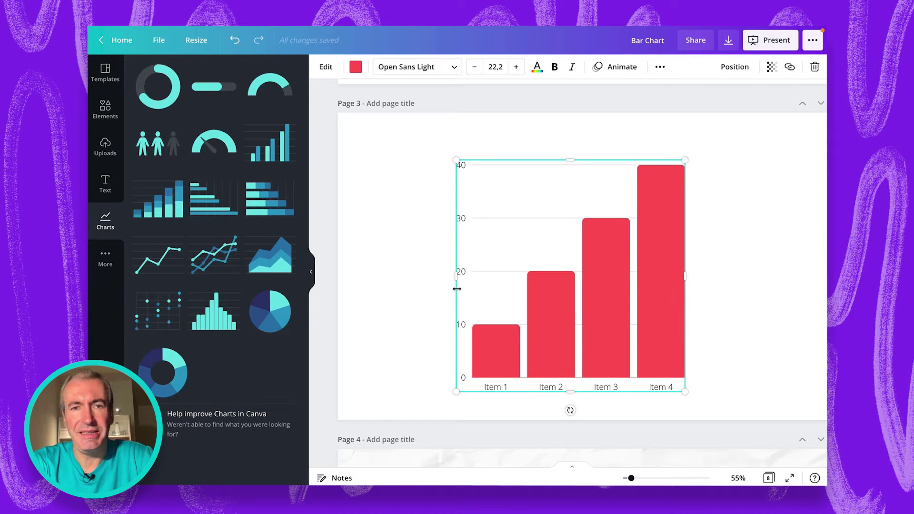
{"action": "mouse_move", "coordinate": [456, 276]}
{"action": "left_mouse_down"}
{"action": "mouse_move", "coordinate": [369, 280]}
{"action": "mouse_move", "coordinate": [455, 274]}
{"action": "left_mouse_up"}
{"action": "left_click_drag", "start_coordinate": [567, 157], "coordinate": [543, 215]}
{"action": "left_click_drag", "start_coordinate": [690, 305], "coordinate": [791, 304]}
{"action": "left_click_drag", "start_coordinate": [455, 305], "coordinate": [523, 272]}
{"action": "left_click_drag", "start_coordinate": [528, 217], "coordinate": [469, 189]}
- Try the Transparency slider, restore full opacity of 100, and move the chart up and left
{"action": "left_click", "coordinate": [773, 70]}
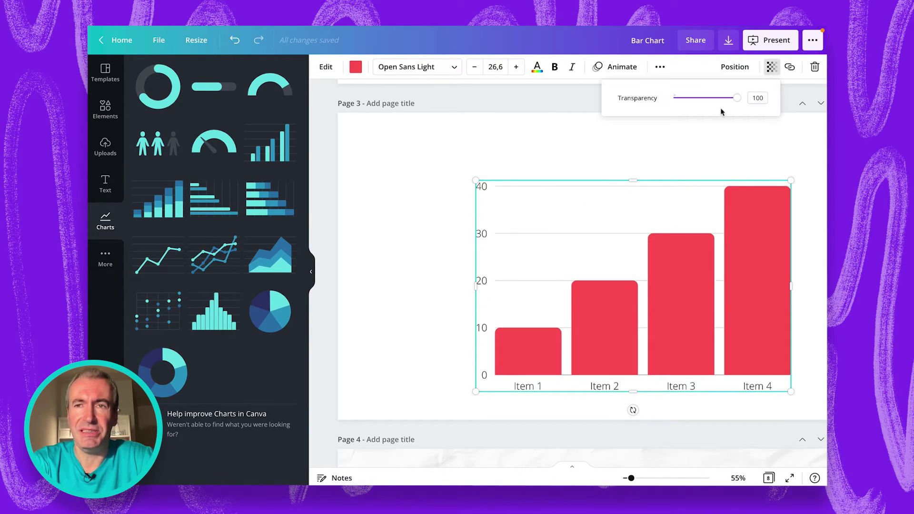
{"action": "mouse_move", "coordinate": [737, 98]}
{"action": "left_mouse_down"}
{"action": "mouse_move", "coordinate": [675, 98]}
{"action": "mouse_move", "coordinate": [736, 98]}
{"action": "left_mouse_up"}
{"action": "left_click", "coordinate": [520, 155]}
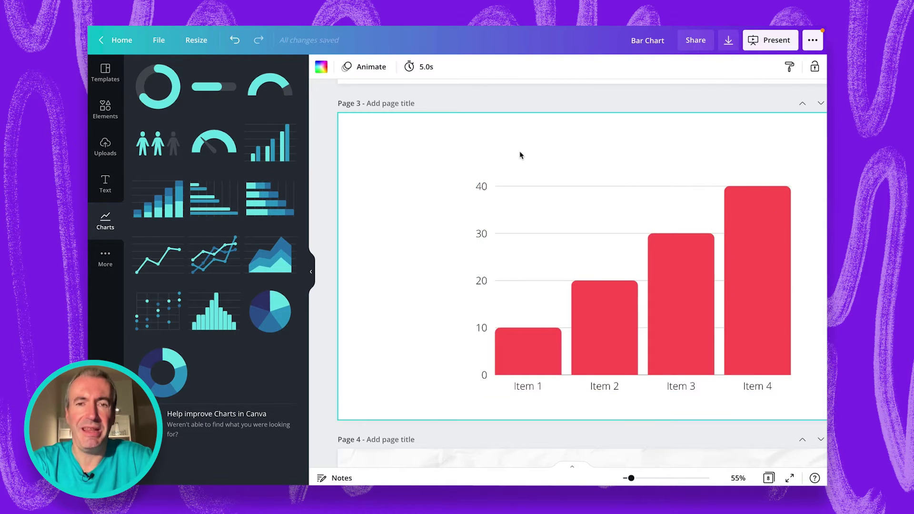
{"action": "left_click_drag", "start_coordinate": [656, 288], "coordinate": [589, 265]}
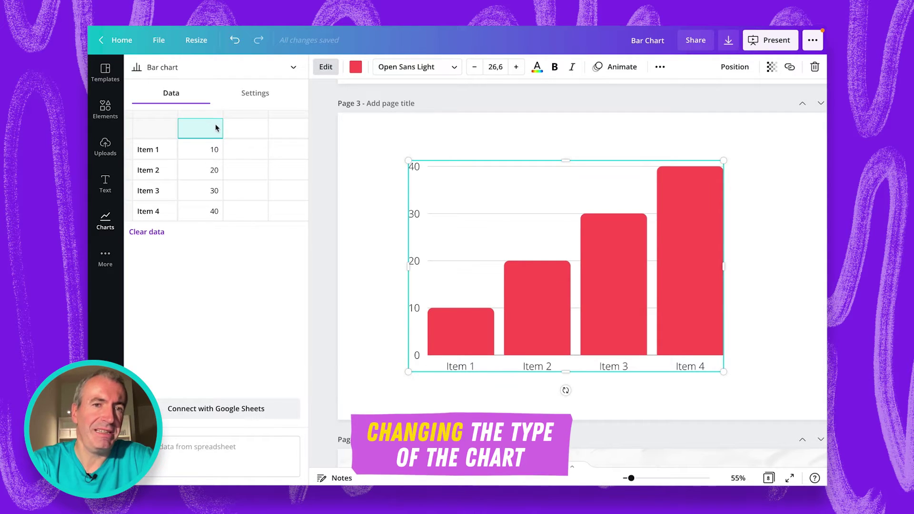
- Switch the bar chart to a row chart, then change it to a funnel chart
{"action": "left_click", "coordinate": [278, 71]}
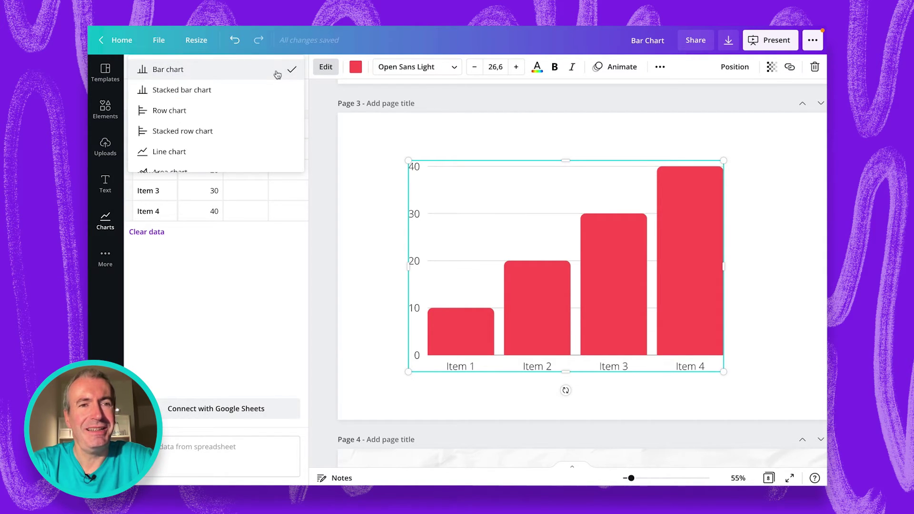
{"action": "left_click", "coordinate": [265, 112]}
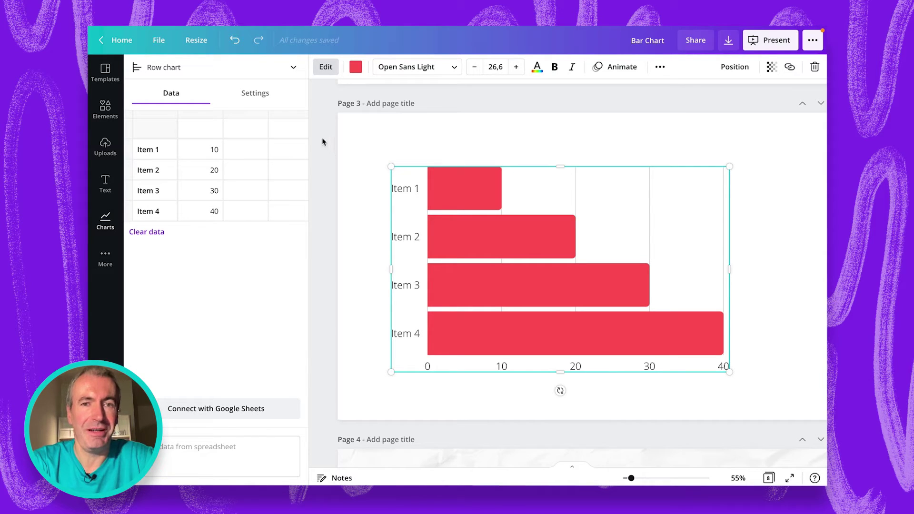
{"action": "left_click", "coordinate": [288, 67]}
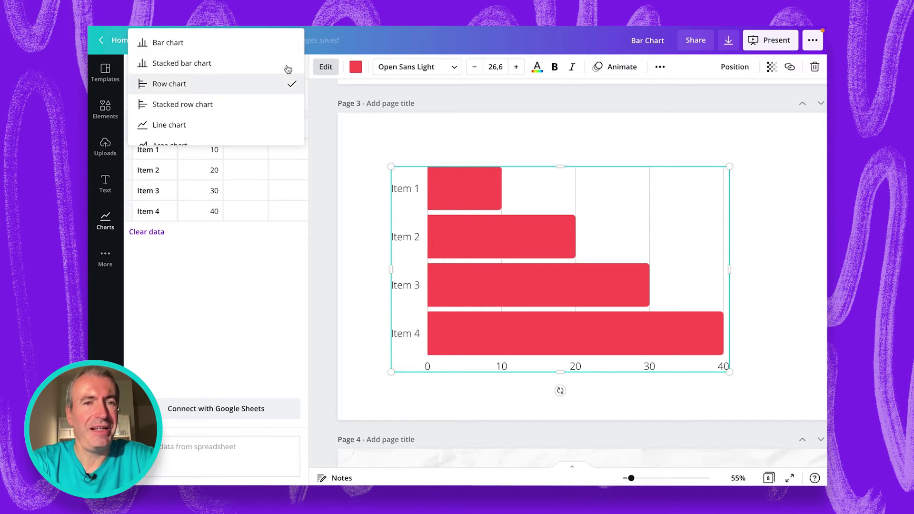
{"action": "scroll", "coordinate": [289, 69], "scroll_direction": "down", "scroll_amount": 5}
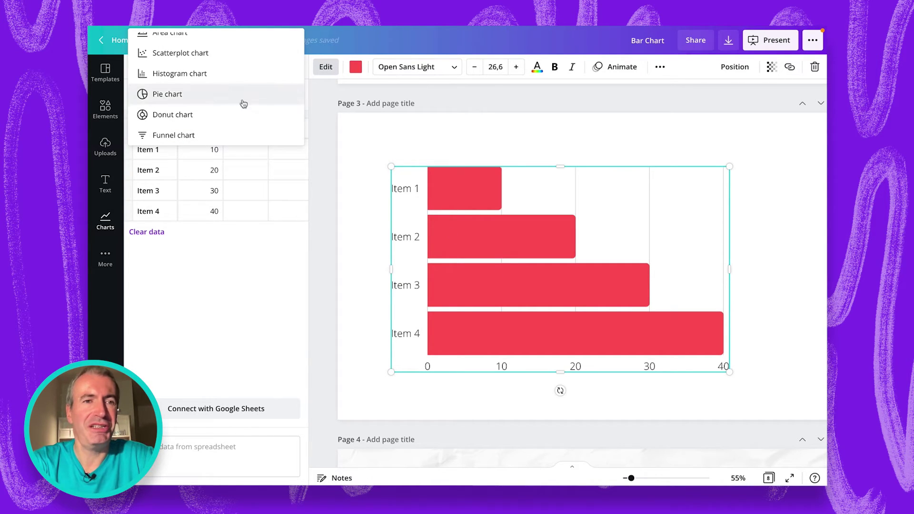
{"action": "left_click", "coordinate": [196, 135]}
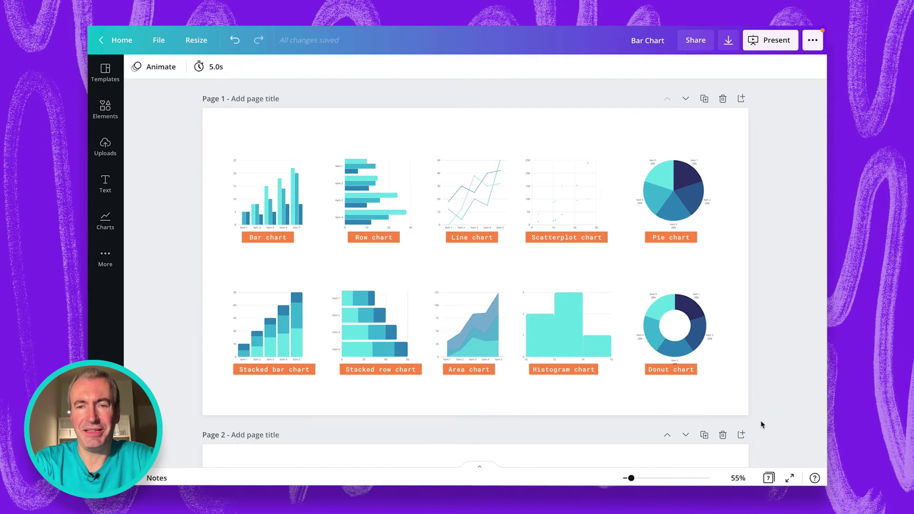
- Present full screen through to the funnel slide, then exit and scroll to page 3
{"action": "left_click", "coordinate": [791, 479]}
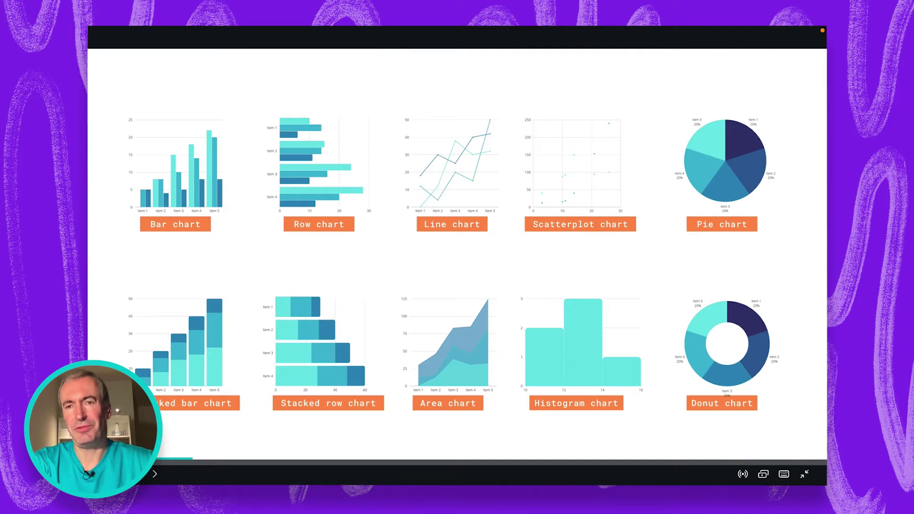
{"action": "key", "text": "Right"}
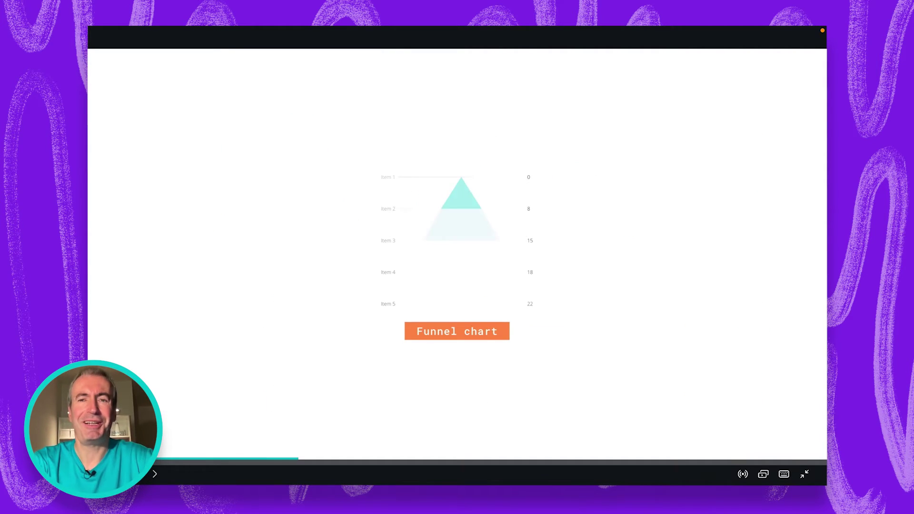
{"action": "left_click", "coordinate": [805, 474]}
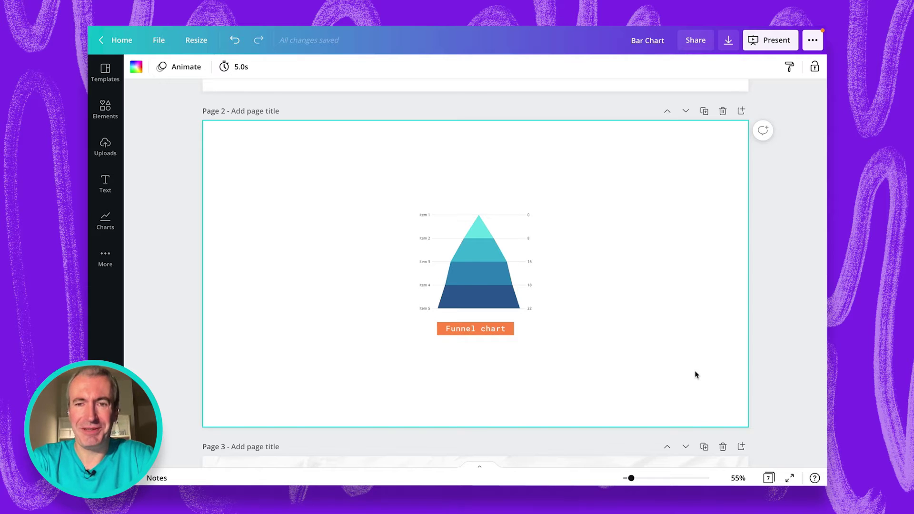
{"action": "scroll", "coordinate": [696, 375], "scroll_direction": "down", "scroll_amount": 7}
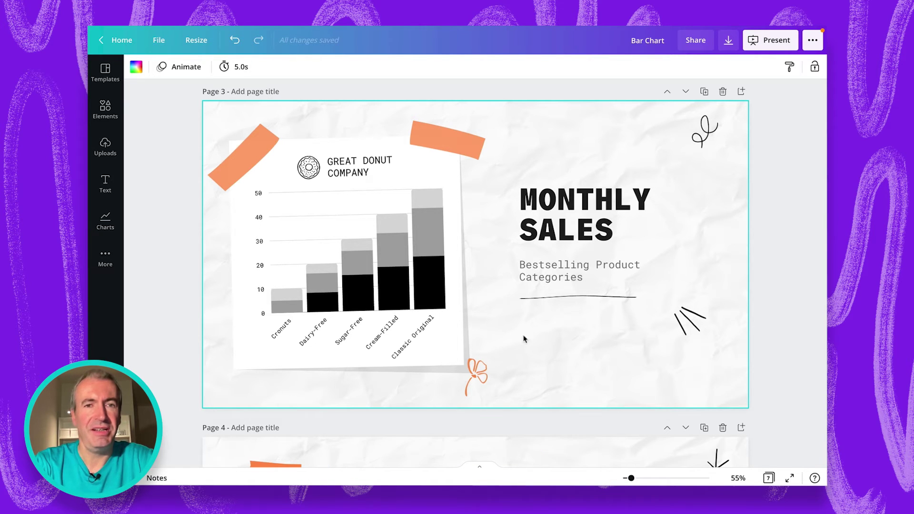
- Connect the stacked bar chart to Google Sheets, granting the account Drive and Sheets access
{"action": "left_click", "coordinate": [380, 273]}
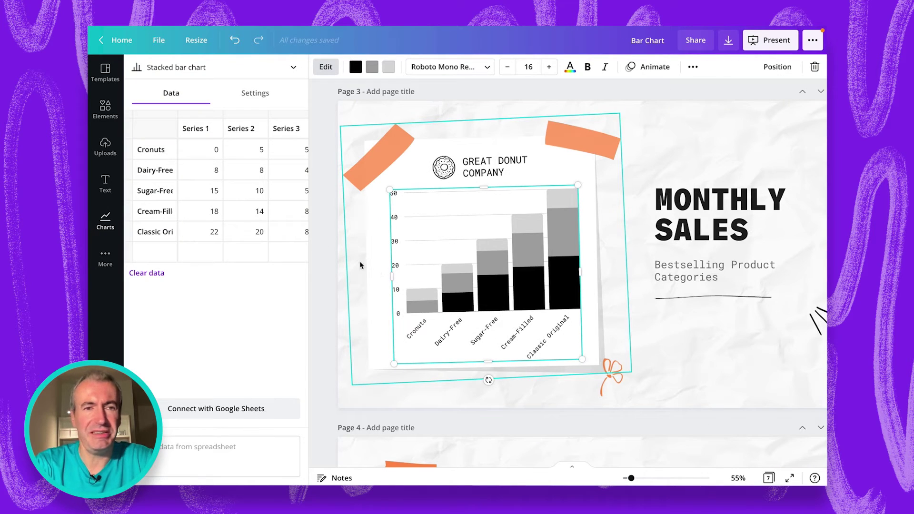
{"action": "scroll", "coordinate": [253, 182], "scroll_direction": "right", "scroll_amount": 2}
{"action": "scroll", "coordinate": [254, 182], "scroll_direction": "left", "scroll_amount": 2}
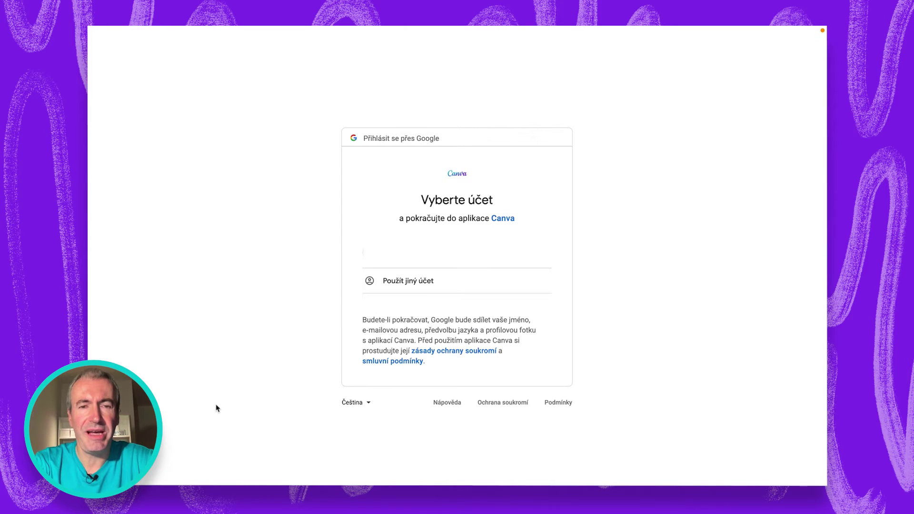
{"action": "left_click", "coordinate": [422, 262]}
{"action": "left_click", "coordinate": [545, 327]}
{"action": "left_click", "coordinate": [545, 367]}
{"action": "scroll", "coordinate": [547, 372], "scroll_direction": "down", "scroll_amount": 3}
{"action": "left_click", "coordinate": [509, 415]}
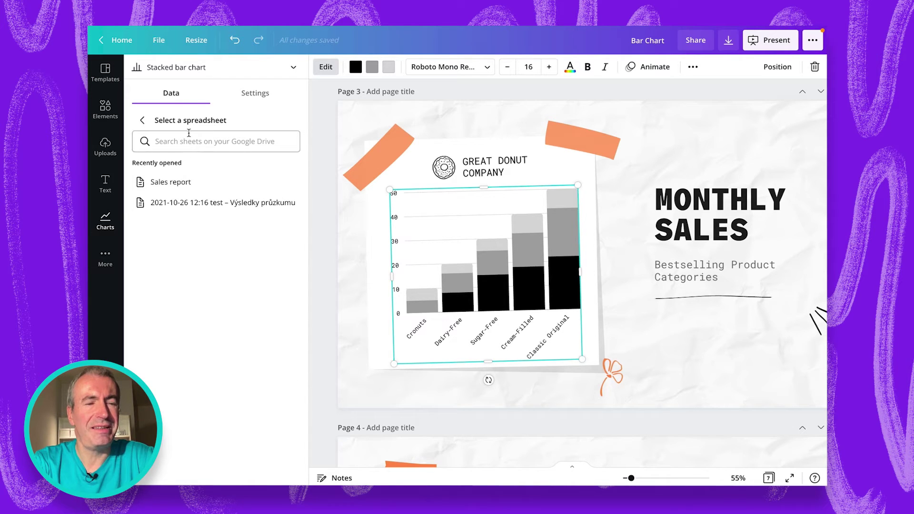
- Link the chart to Sales report's YTD sales sheet and locate the donut table at A8:D13
{"action": "left_click", "coordinate": [187, 184]}
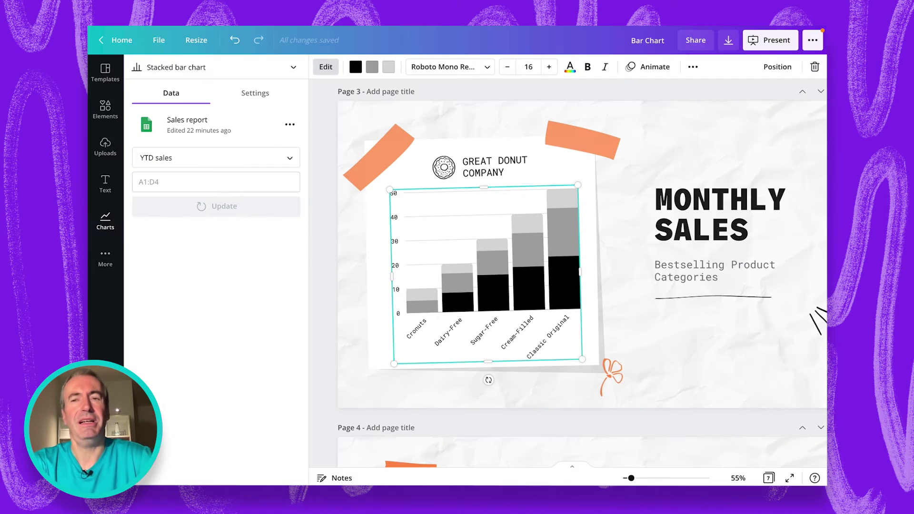
{"action": "key", "text": "Tab"}
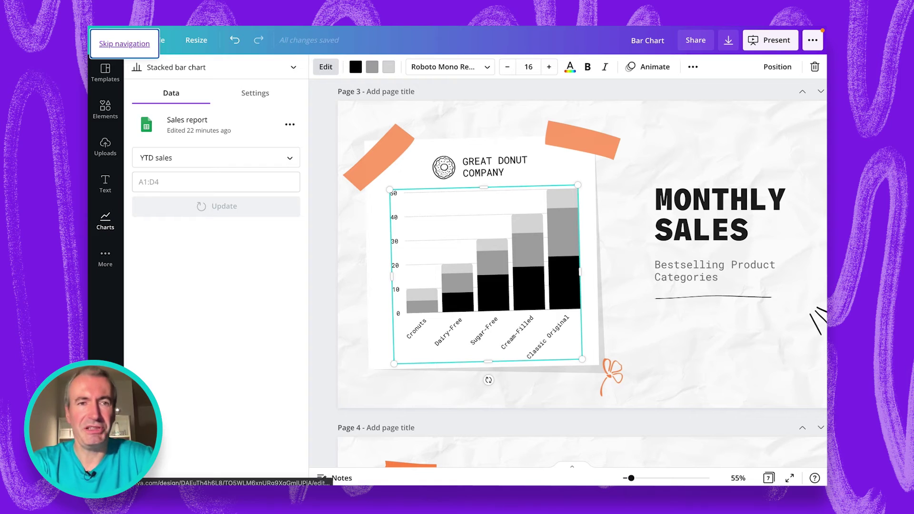
{"action": "left_click", "coordinate": [233, 273]}
{"action": "left_click", "coordinate": [199, 161]}
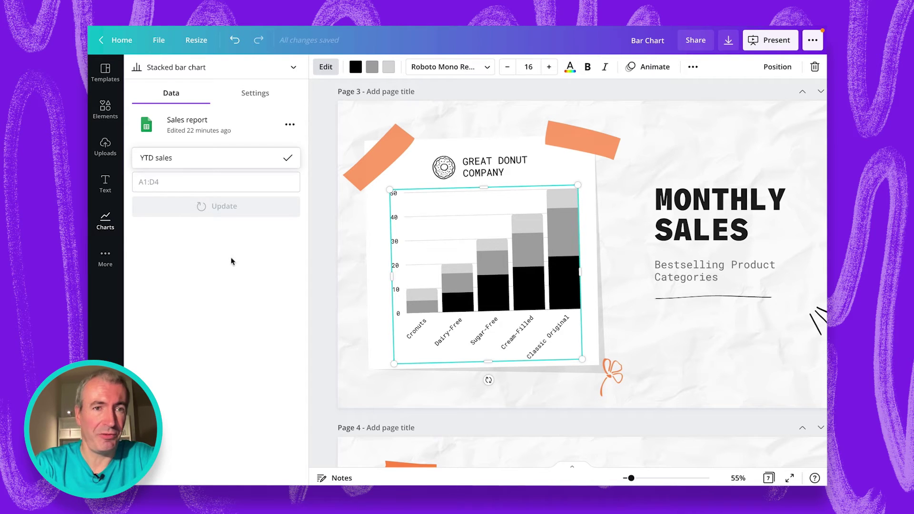
{"action": "left_click", "coordinate": [214, 164]}
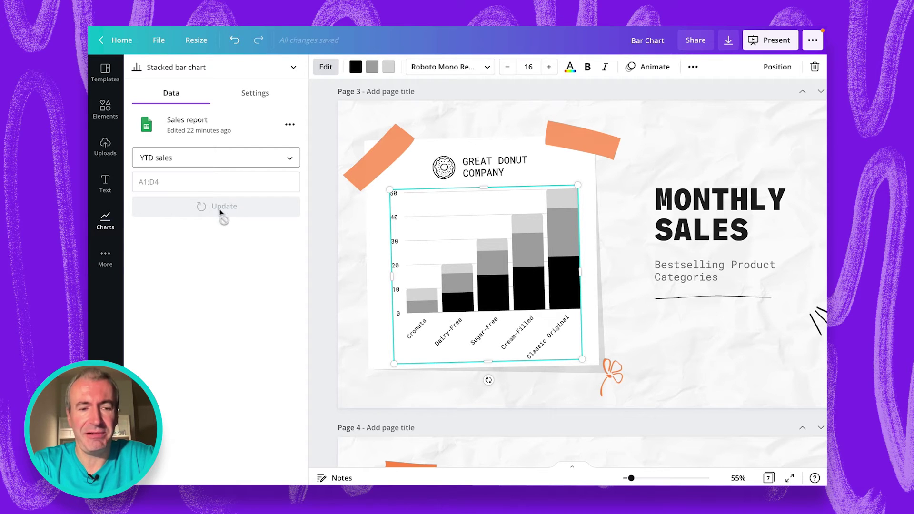
{"action": "key", "text": "ctrl+Tab"}
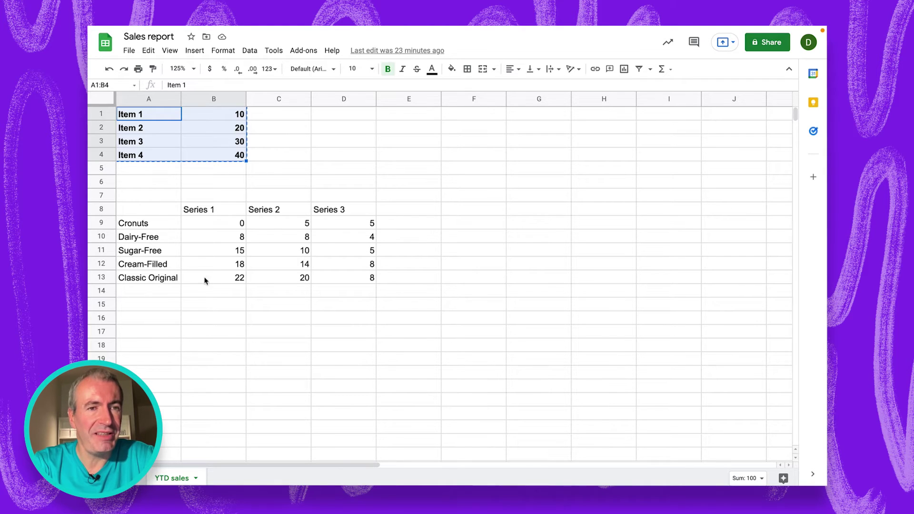
{"action": "left_click_drag", "start_coordinate": [153, 212], "coordinate": [352, 281]}
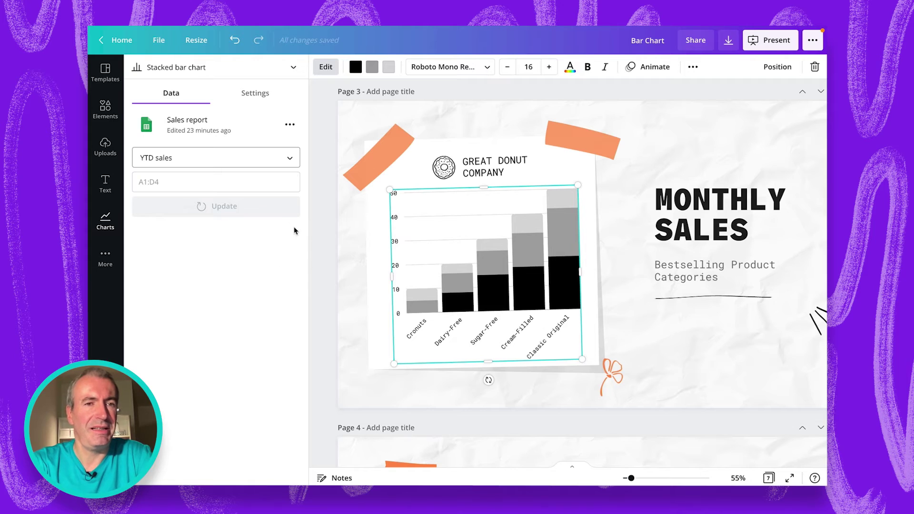
- Set the chart's data range to a8:d13, apply it, and close the data panel
{"action": "left_click", "coordinate": [248, 182]}
{"action": "type", "text": "a8:d13"}
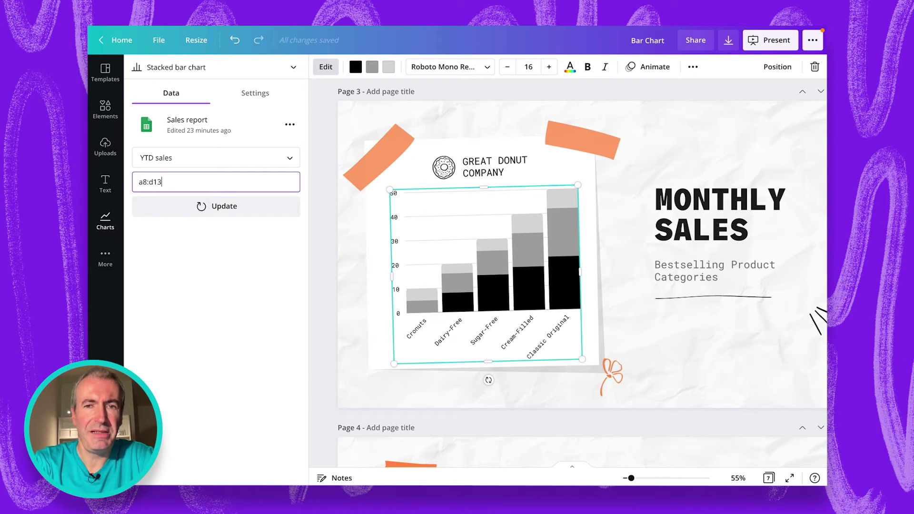
{"action": "left_click", "coordinate": [240, 208]}
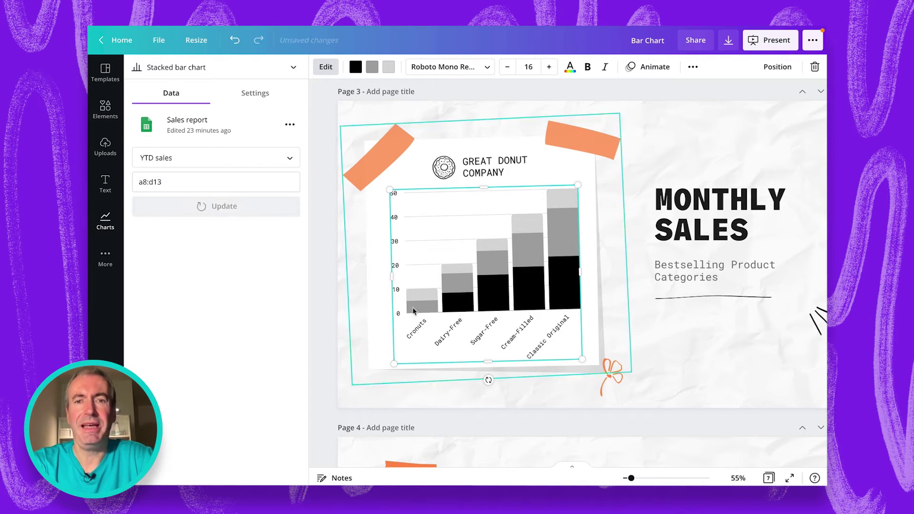
{"action": "left_click", "coordinate": [324, 313]}
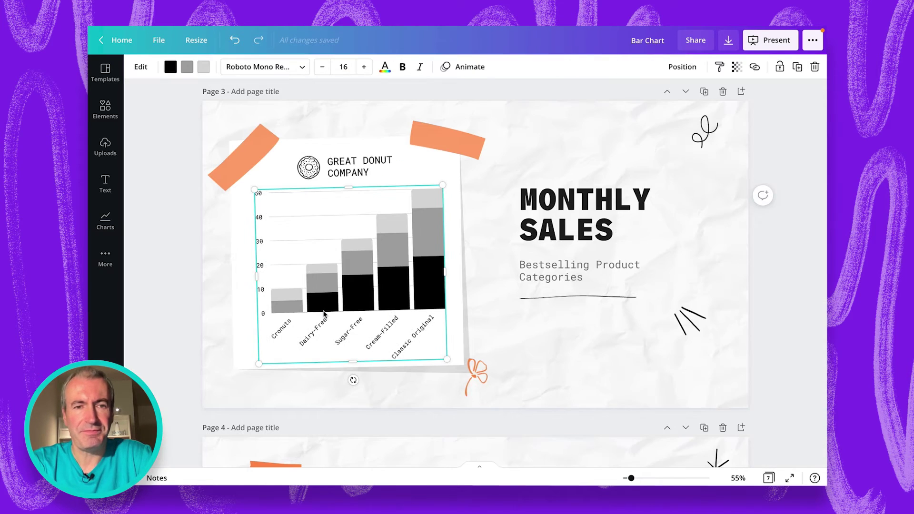
{"action": "left_click", "coordinate": [561, 343]}
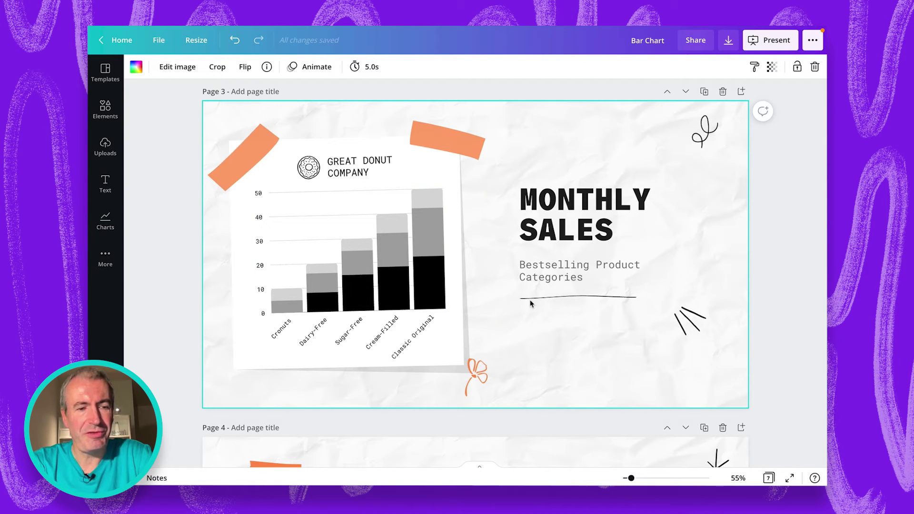
{"action": "key", "text": "ctrl+Tab"}
- Rename the Sugar-Free category label in A11 to Sugar-only
{"action": "left_click", "coordinate": [414, 306]}
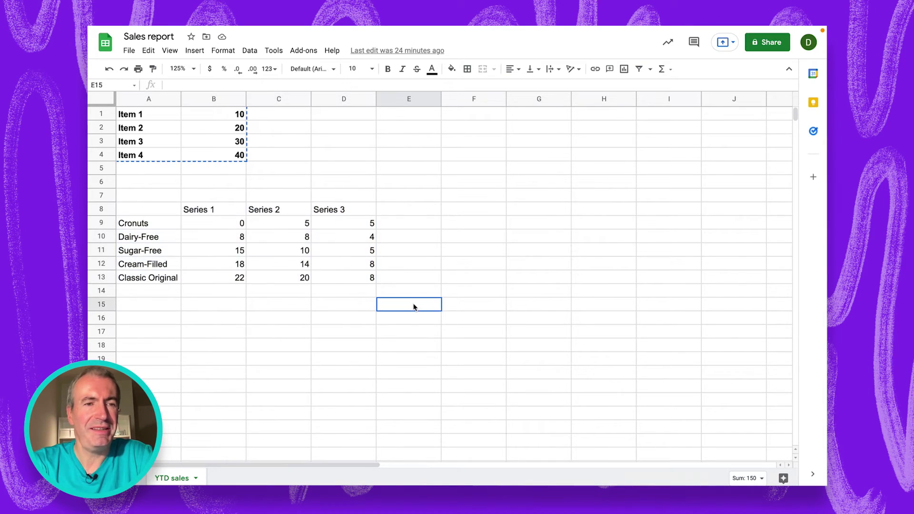
{"action": "left_click", "coordinate": [148, 252]}
{"action": "double_click", "coordinate": [154, 253]}
{"action": "key", "text": "BackSpace"}
{"action": "type", "text": "only"}
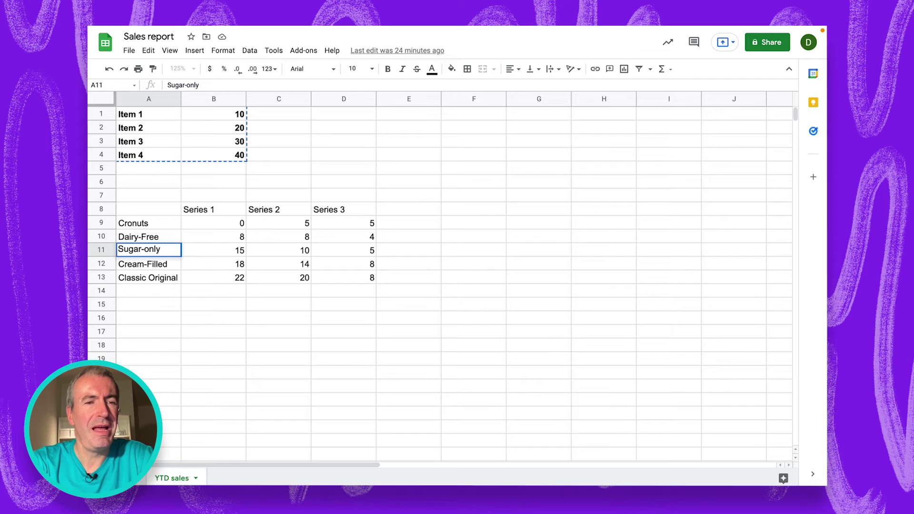
{"action": "key", "text": "Tab"}
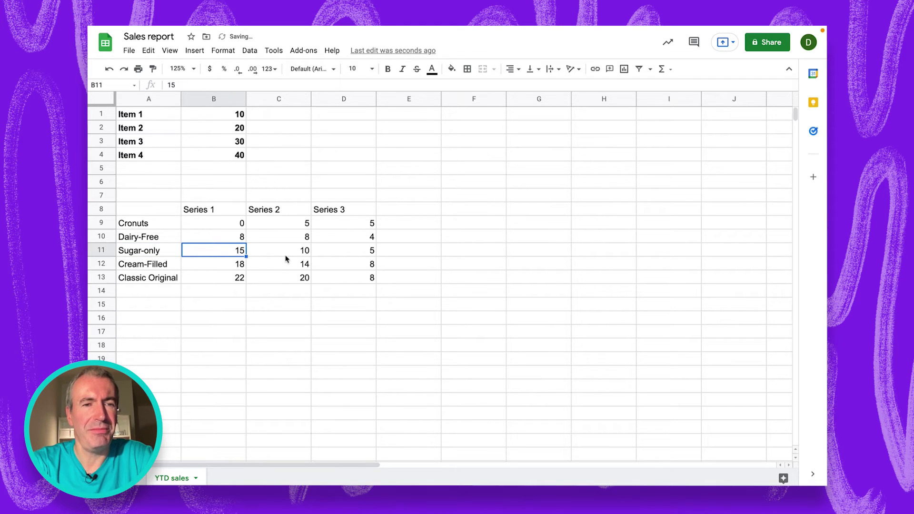
- Change the Cronuts Series 1 value in B9 to 15
{"action": "left_click", "coordinate": [238, 228]}
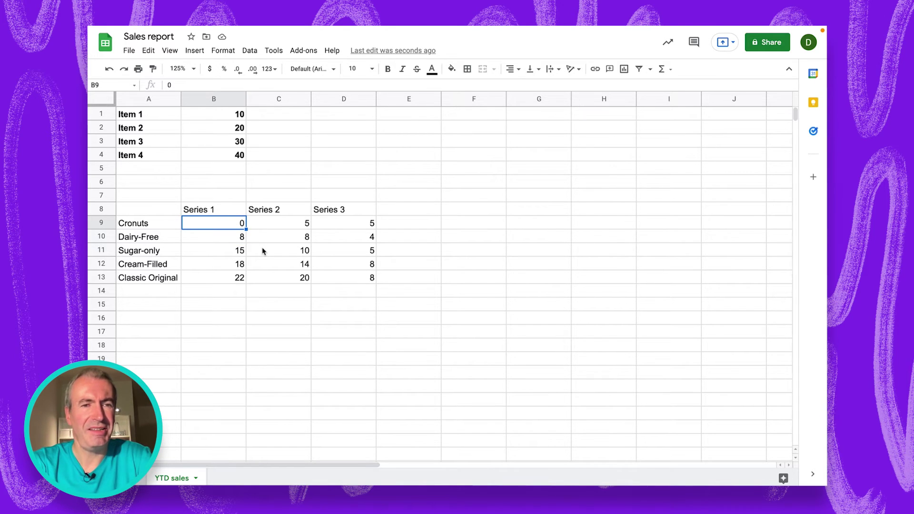
{"action": "type", "text": "15"}
{"action": "key", "text": "Return"}
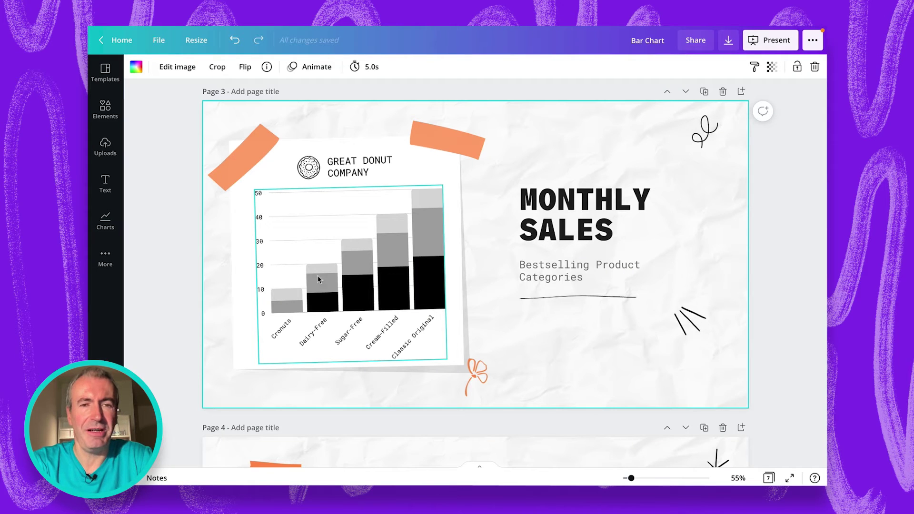
- Refresh the linked Canva chart and check the new Sugar-only label and Cronuts value
{"action": "left_click", "coordinate": [322, 284]}
{"action": "left_click", "coordinate": [323, 284]}
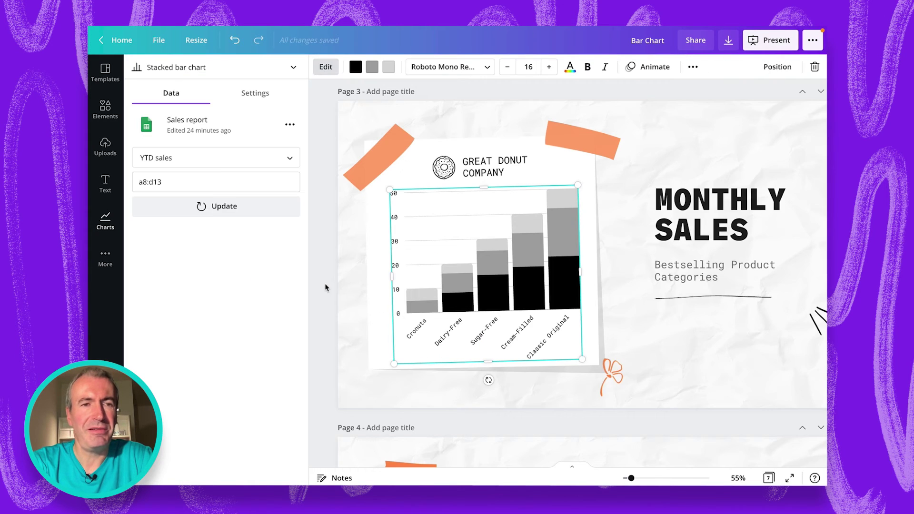
{"action": "left_click", "coordinate": [218, 211]}
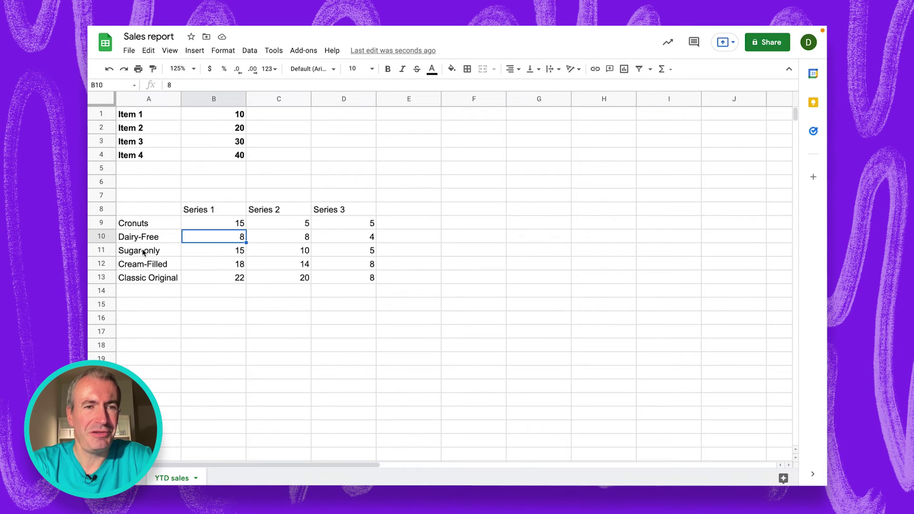
{"action": "left_click", "coordinate": [144, 252]}
{"action": "left_click", "coordinate": [225, 224]}
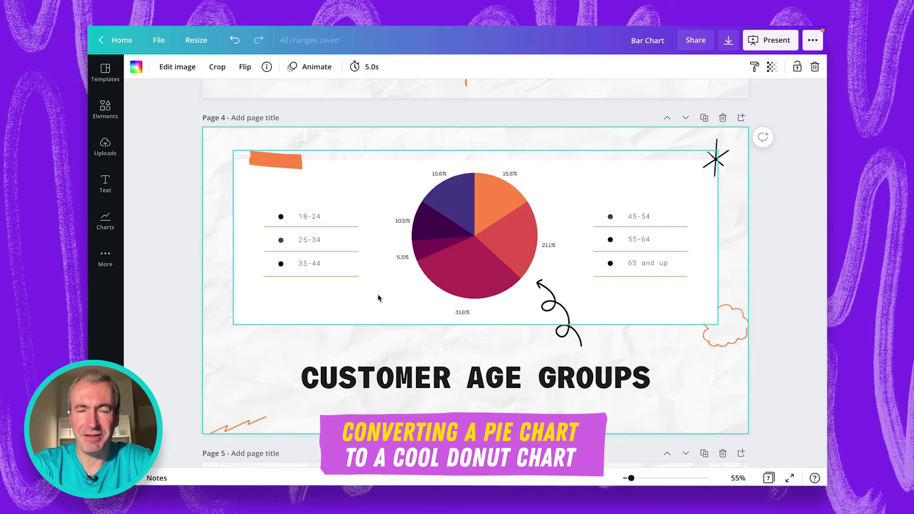
- Change the Customer Age Groups chart type from pie to Donut chart
{"action": "left_click", "coordinate": [460, 255]}
{"action": "left_click", "coordinate": [461, 253]}
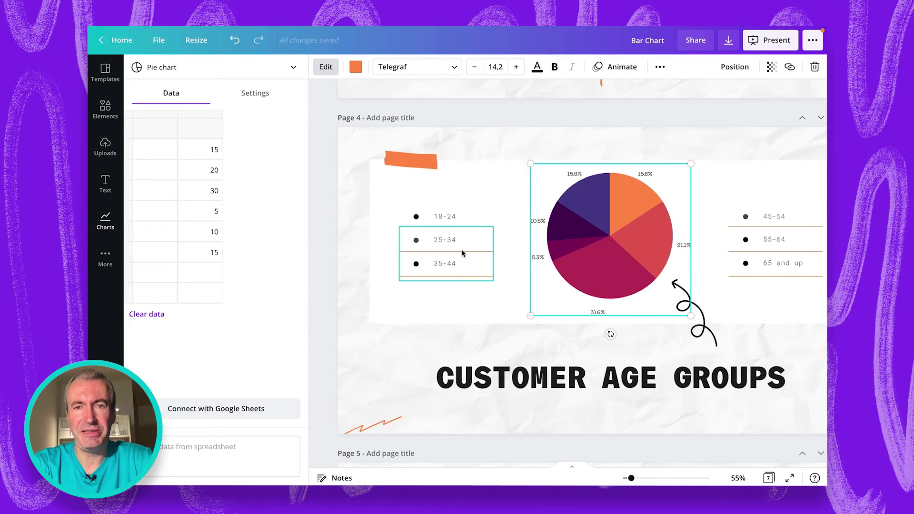
{"action": "left_click", "coordinate": [256, 68]}
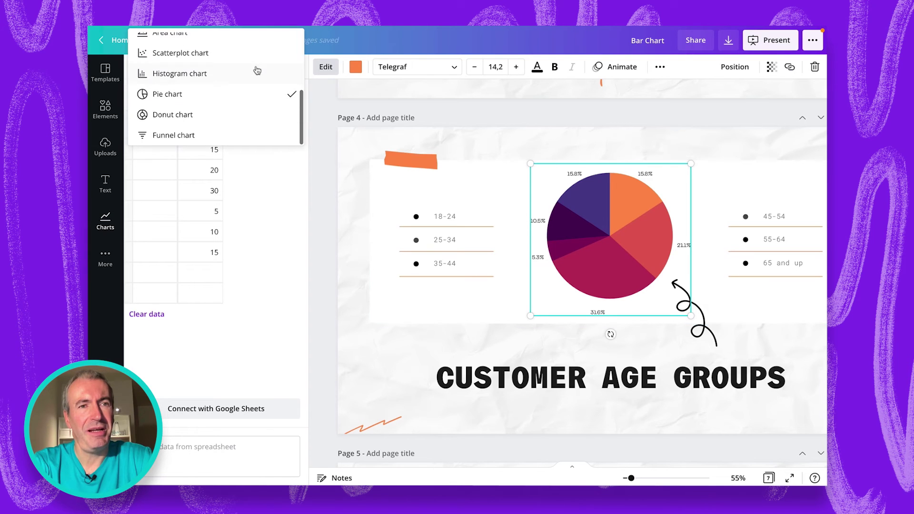
{"action": "left_click", "coordinate": [248, 124]}
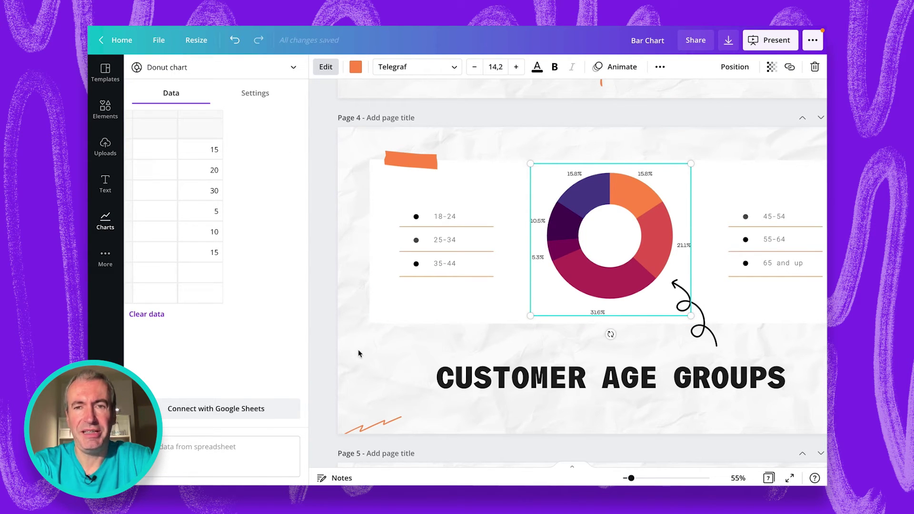
{"action": "key", "text": "Escape"}
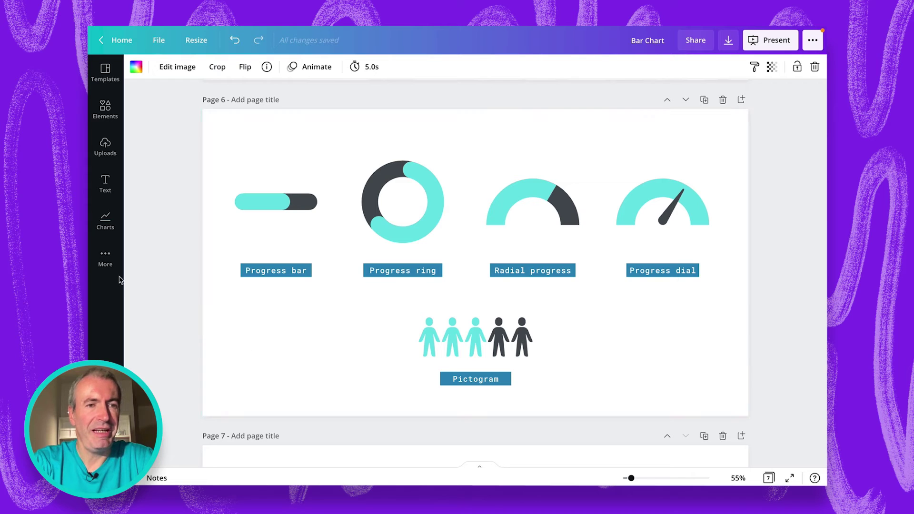
- Browse the Charts collection, then select the progress bar on page 6
{"action": "left_click", "coordinate": [105, 222]}
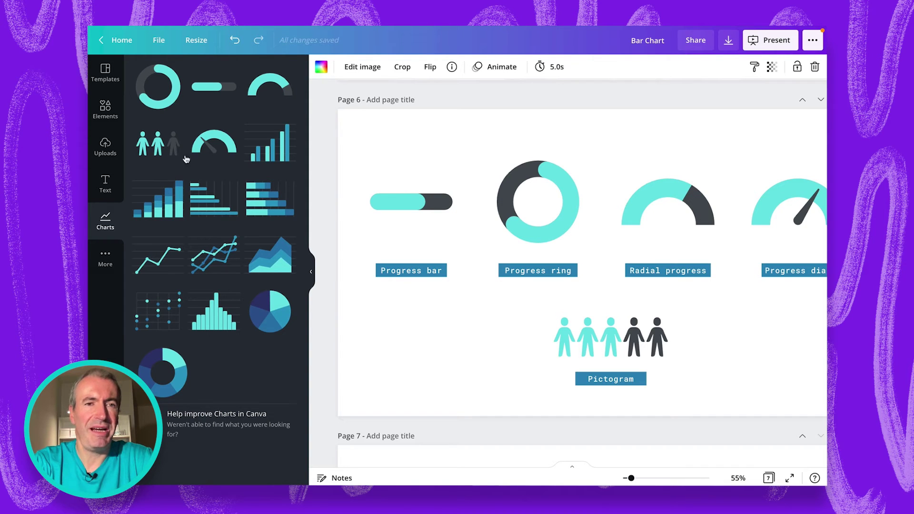
{"action": "left_click", "coordinate": [405, 328]}
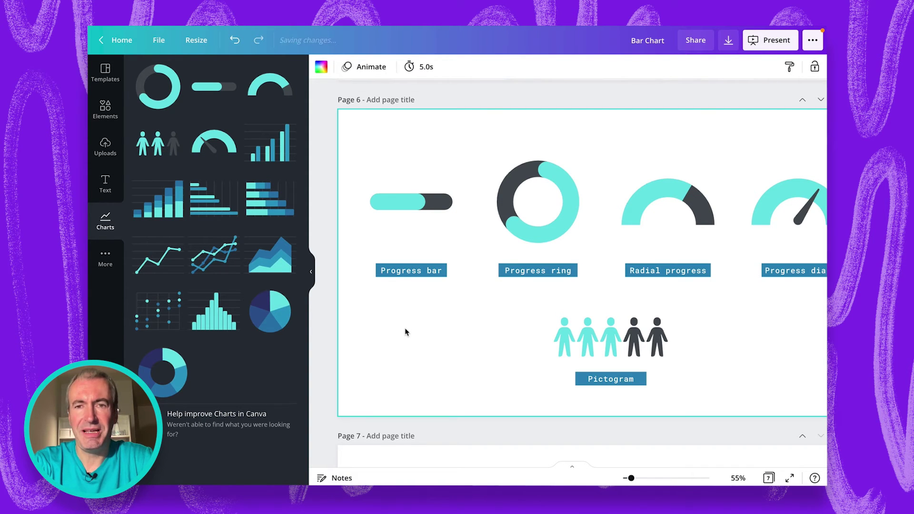
{"action": "left_click", "coordinate": [313, 284]}
{"action": "scroll", "coordinate": [327, 336], "scroll_direction": "down", "scroll_amount": 1}
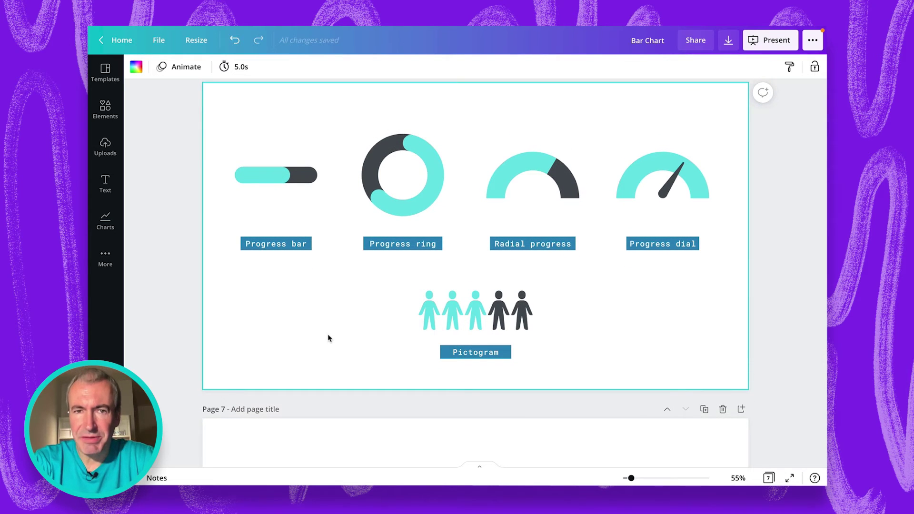
{"action": "left_click", "coordinate": [285, 184]}
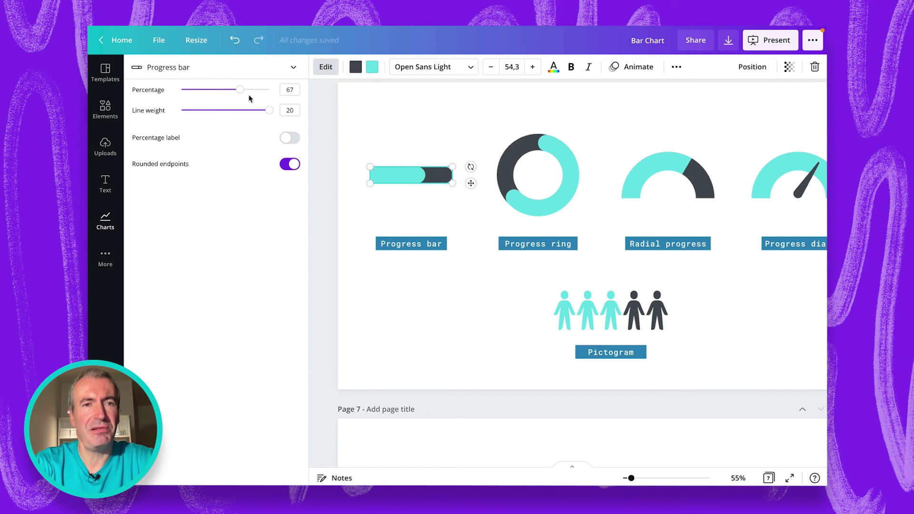
- Set the progress bar's percentage to 57
{"action": "left_click_drag", "start_coordinate": [240, 89], "coordinate": [319, 120]}
{"action": "left_click_drag", "start_coordinate": [266, 98], "coordinate": [247, 94]}
{"action": "left_click", "coordinate": [293, 90]}
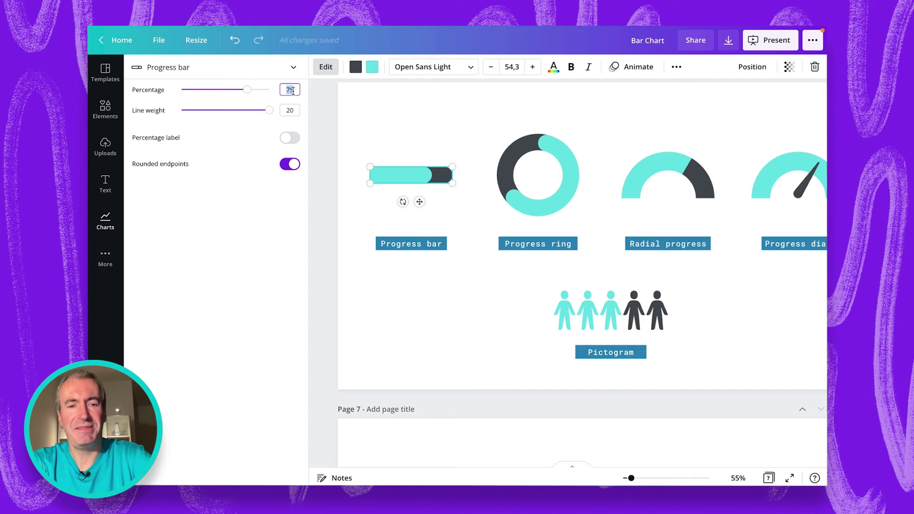
{"action": "type", "text": "5"}
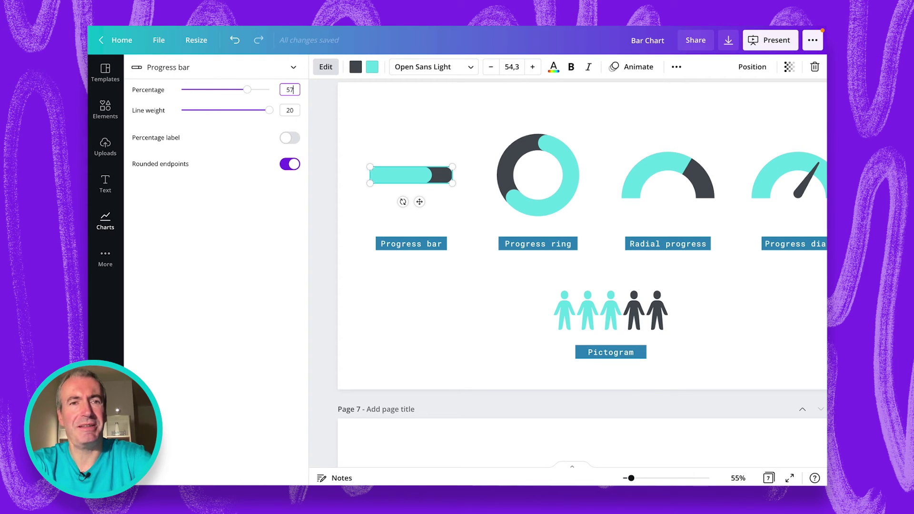
{"action": "key", "text": "Return"}
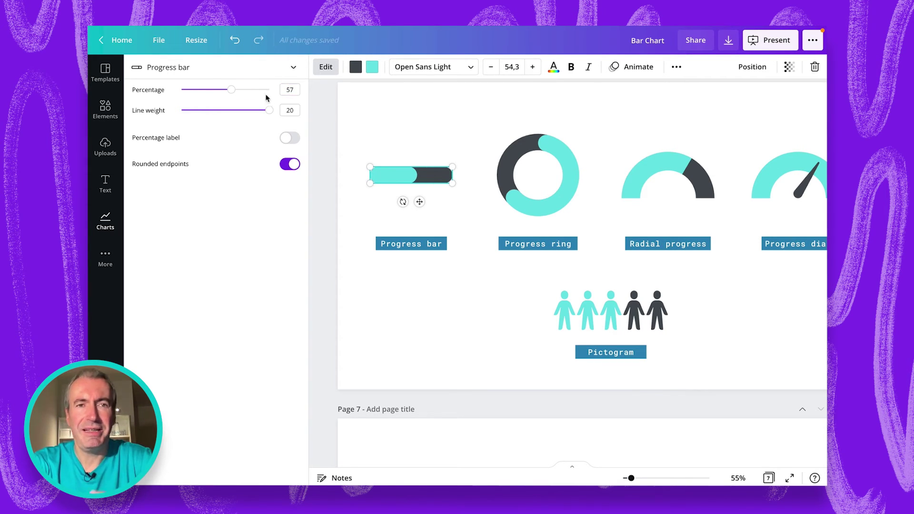
- Give the bar line weight 19, an orange fill, square ends and no percentage label
{"action": "mouse_move", "coordinate": [270, 111]}
{"action": "left_mouse_down"}
{"action": "mouse_move", "coordinate": [204, 111]}
{"action": "mouse_move", "coordinate": [265, 111]}
{"action": "left_mouse_up"}
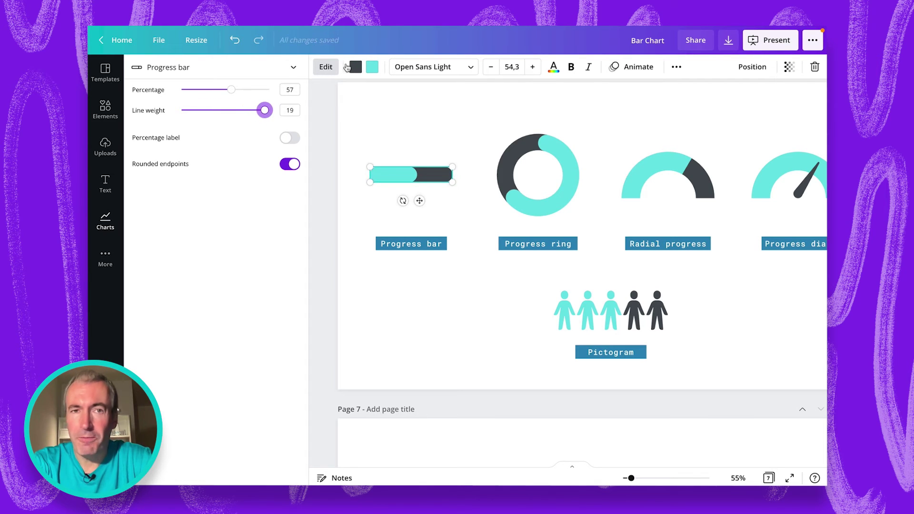
{"action": "left_click", "coordinate": [372, 67]}
{"action": "left_click", "coordinate": [230, 176]}
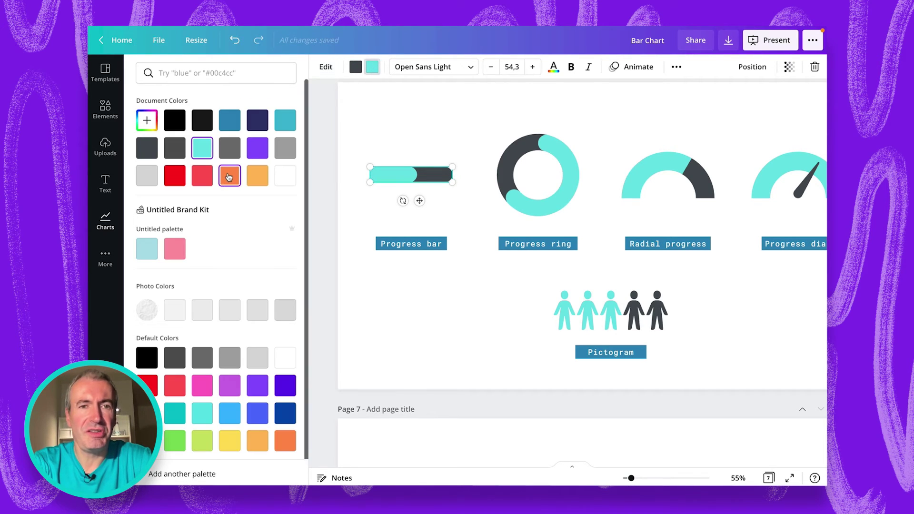
{"action": "left_click", "coordinate": [333, 192]}
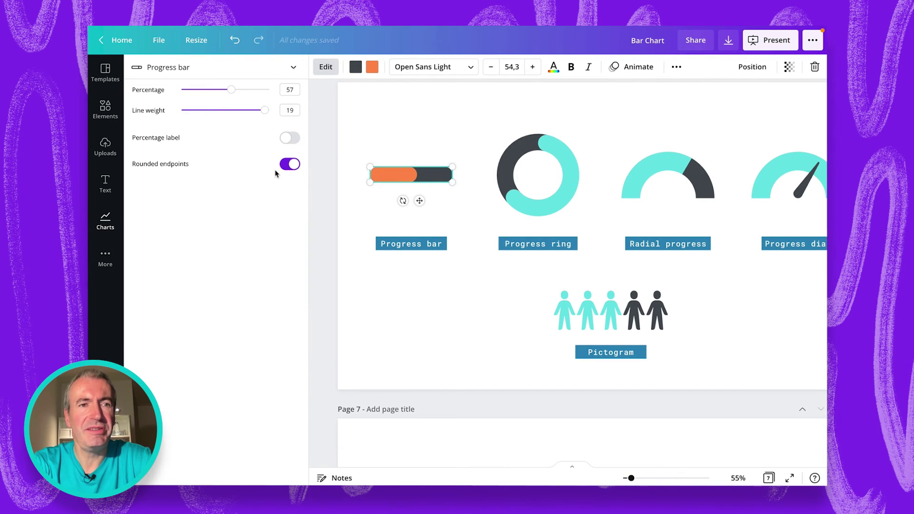
{"action": "left_click", "coordinate": [291, 139]}
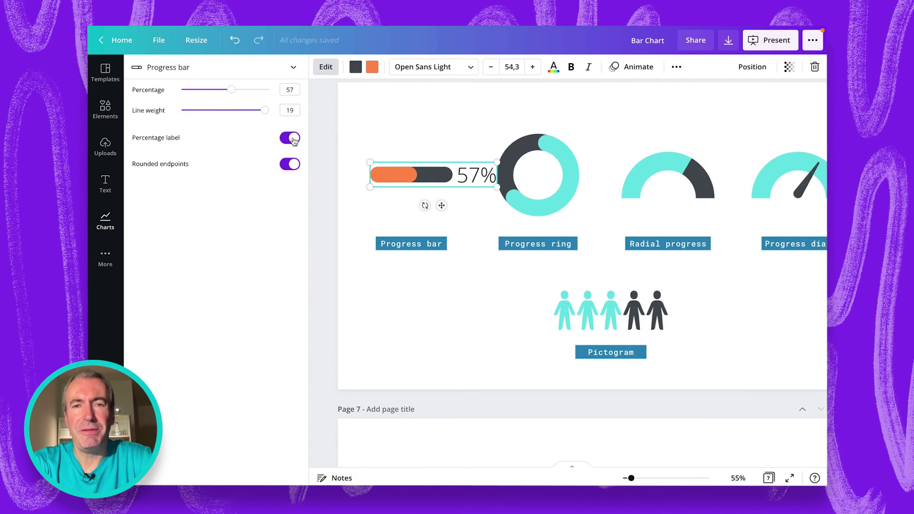
{"action": "left_click", "coordinate": [294, 141]}
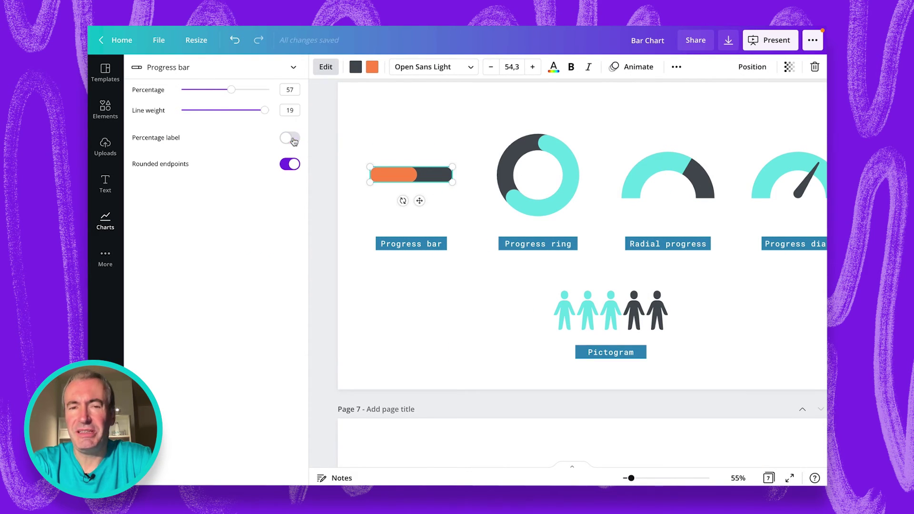
{"action": "left_click", "coordinate": [292, 165]}
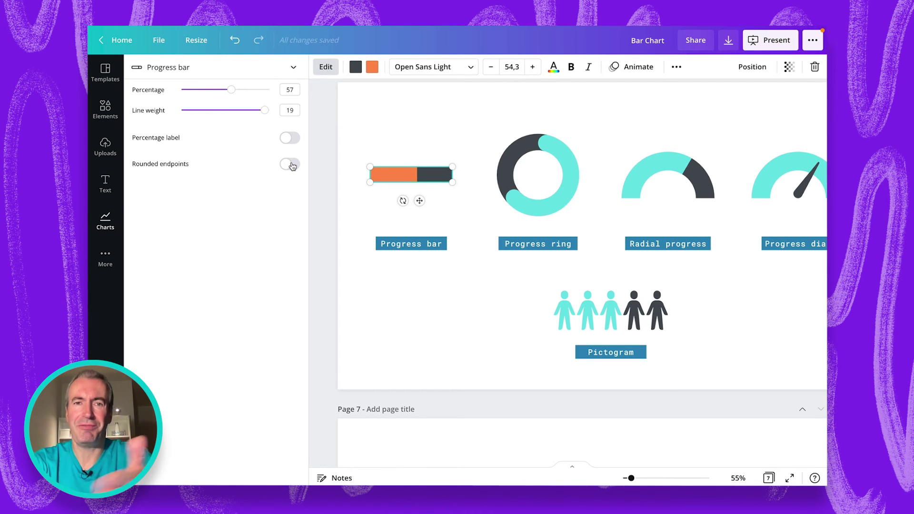
- Restore the bar's rounded ends and set the progress ring to 70% with its percentage label
{"action": "left_click", "coordinate": [292, 164]}
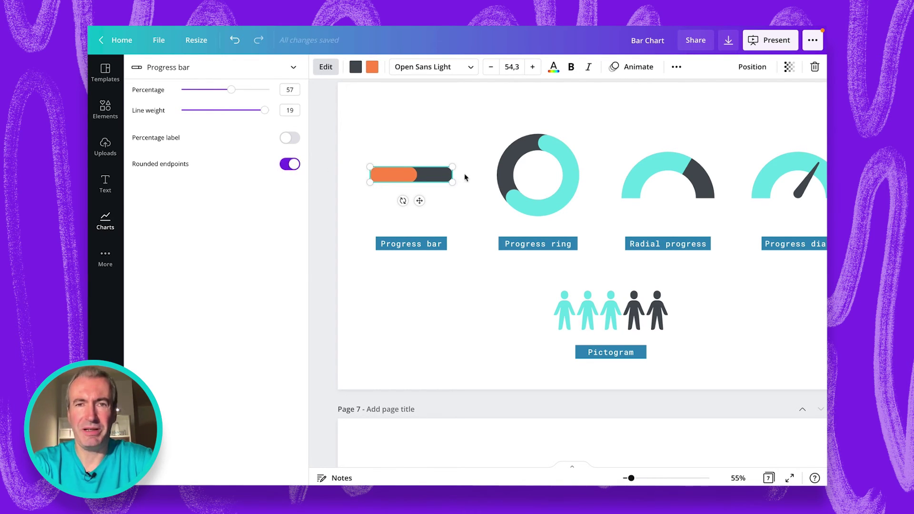
{"action": "left_click", "coordinate": [555, 193]}
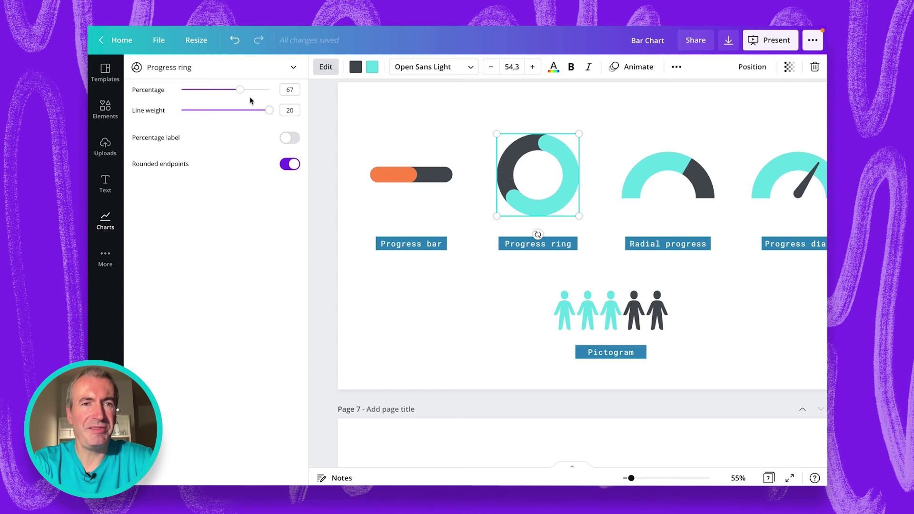
{"action": "left_click_drag", "start_coordinate": [240, 91], "coordinate": [247, 108]}
{"action": "left_click", "coordinate": [290, 140]}
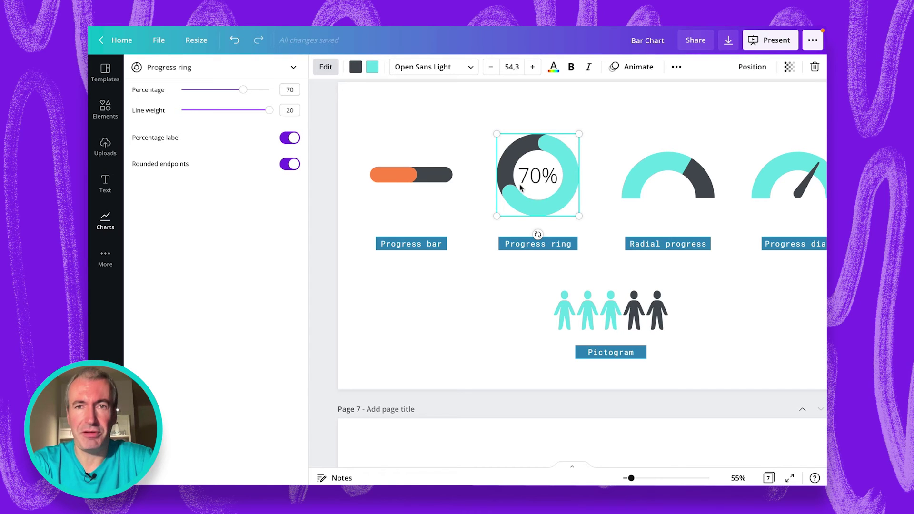
- Style the ring's 70% label as red Now Bold at size 42.3
{"action": "left_click", "coordinate": [472, 68]}
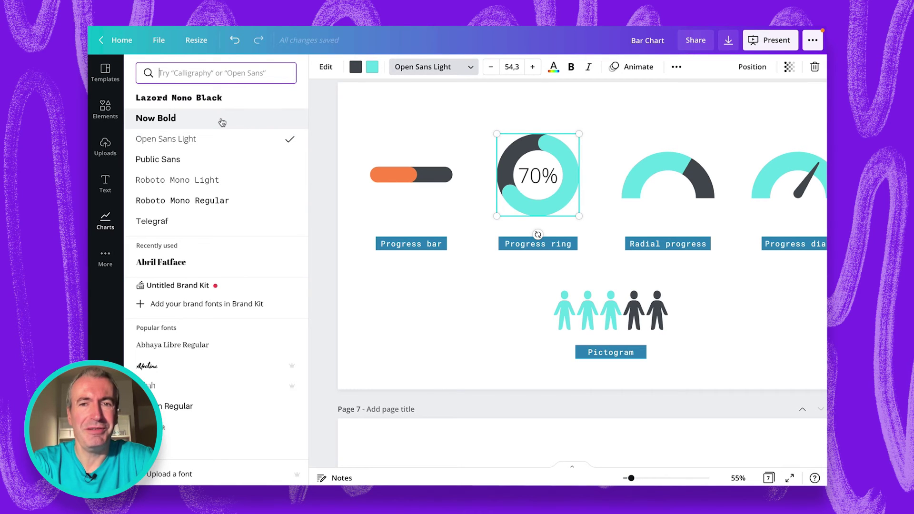
{"action": "left_click", "coordinate": [222, 122]}
{"action": "left_click", "coordinate": [492, 67]}
{"action": "left_click", "coordinate": [492, 67]}
{"action": "left_click", "coordinate": [492, 67]}
{"action": "double_click", "coordinate": [494, 69]}
{"action": "left_click", "coordinate": [493, 69]}
{"action": "double_click", "coordinate": [494, 69]}
{"action": "left_click", "coordinate": [493, 68]}
{"action": "double_click", "coordinate": [494, 69]}
{"action": "left_click", "coordinate": [494, 68]}
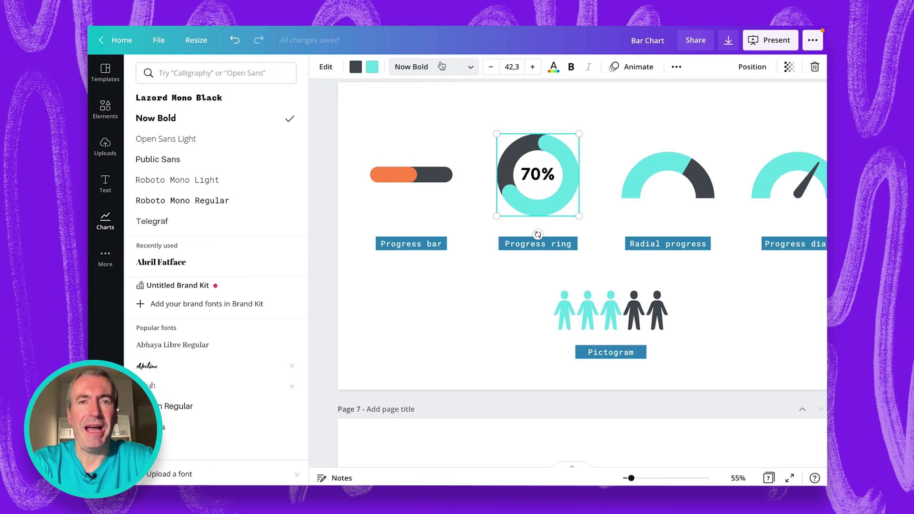
{"action": "left_click", "coordinate": [553, 67]}
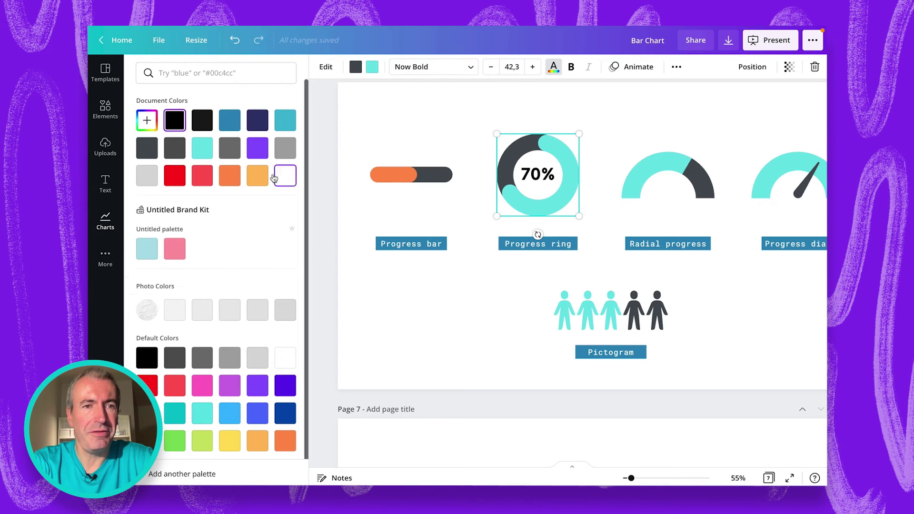
{"action": "left_click", "coordinate": [174, 175]}
{"action": "key", "text": "Escape"}
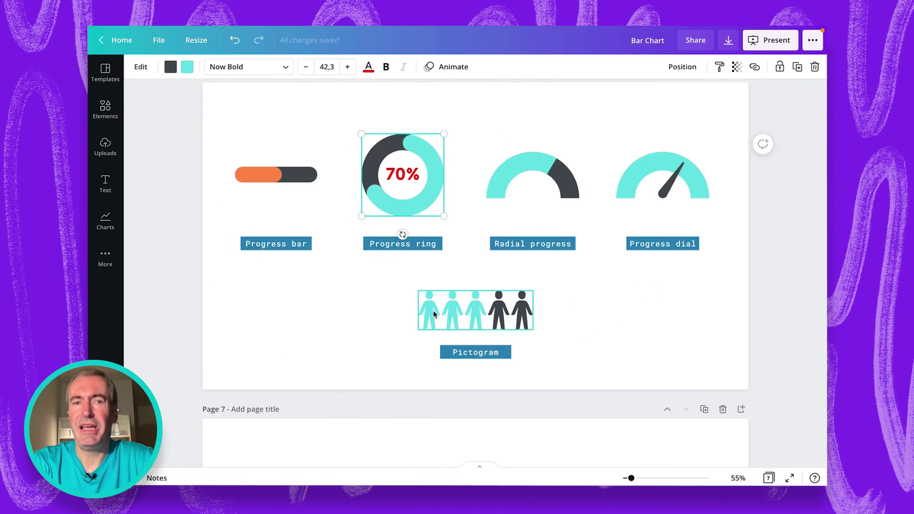
- Try fill levels on the radial progress gauge, then set the progress dial to 85%
{"action": "left_click", "coordinate": [540, 179]}
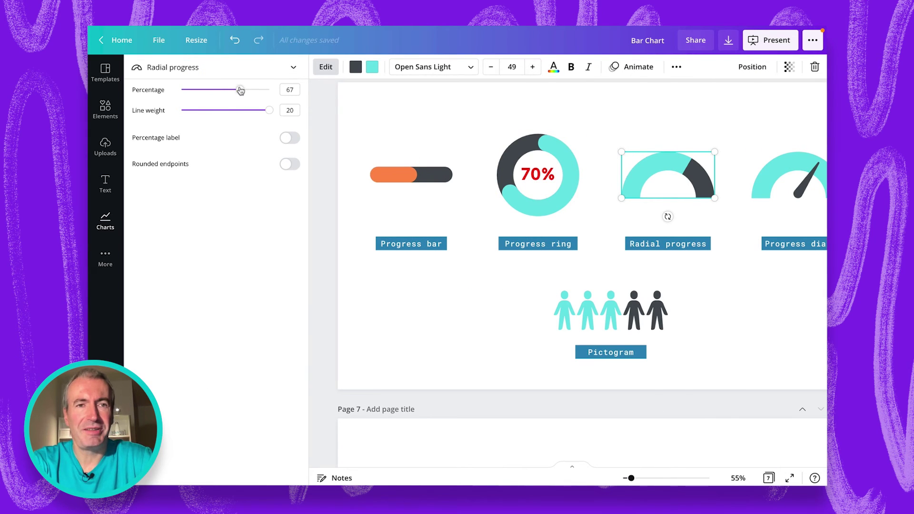
{"action": "left_click_drag", "start_coordinate": [240, 89], "coordinate": [247, 129]}
{"action": "scroll", "coordinate": [590, 207], "scroll_direction": "right", "scroll_amount": 3}
{"action": "left_click", "coordinate": [702, 185]}
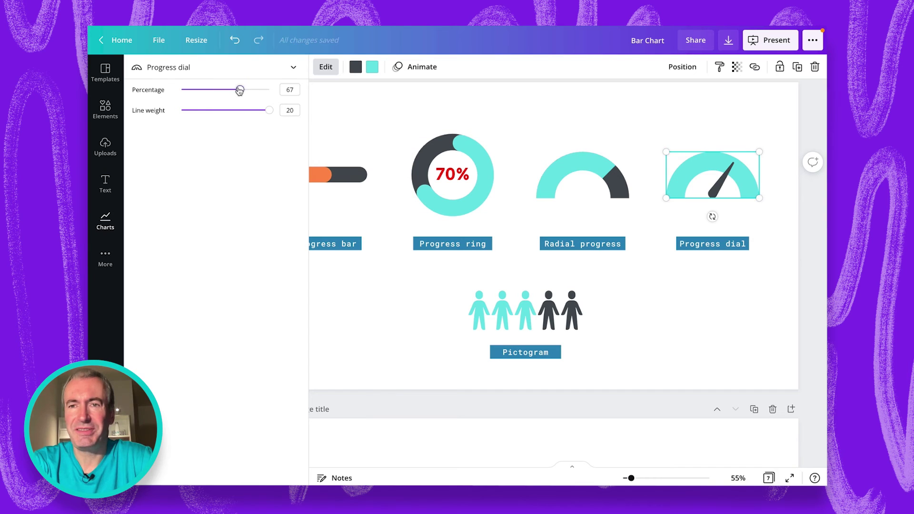
{"action": "left_click_drag", "start_coordinate": [240, 90], "coordinate": [270, 90]}
{"action": "left_click", "coordinate": [235, 40]}
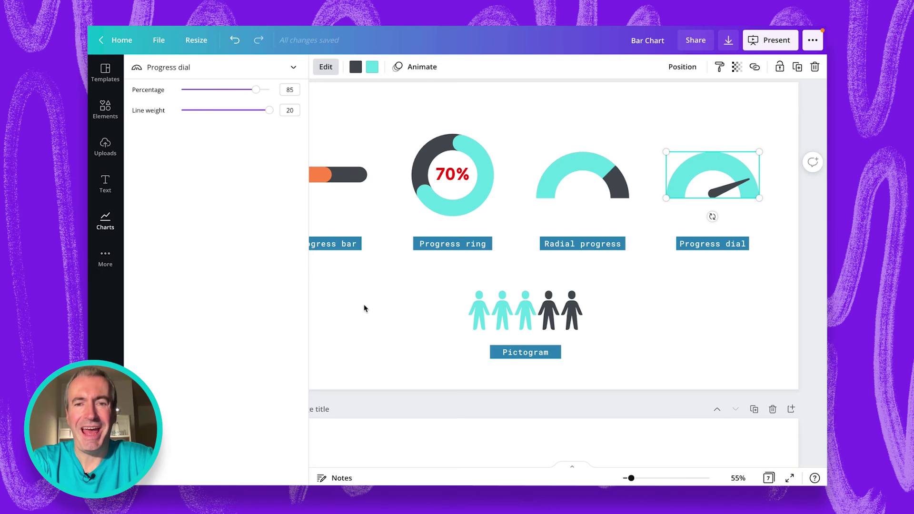
{"action": "key", "text": "Escape"}
{"action": "scroll", "coordinate": [365, 309], "scroll_direction": "down", "scroll_amount": 1}
- Give the pictogram spacing 3, water-drop icons and red filled drops
{"action": "scroll", "coordinate": [365, 308], "scroll_direction": "up", "scroll_amount": 1}
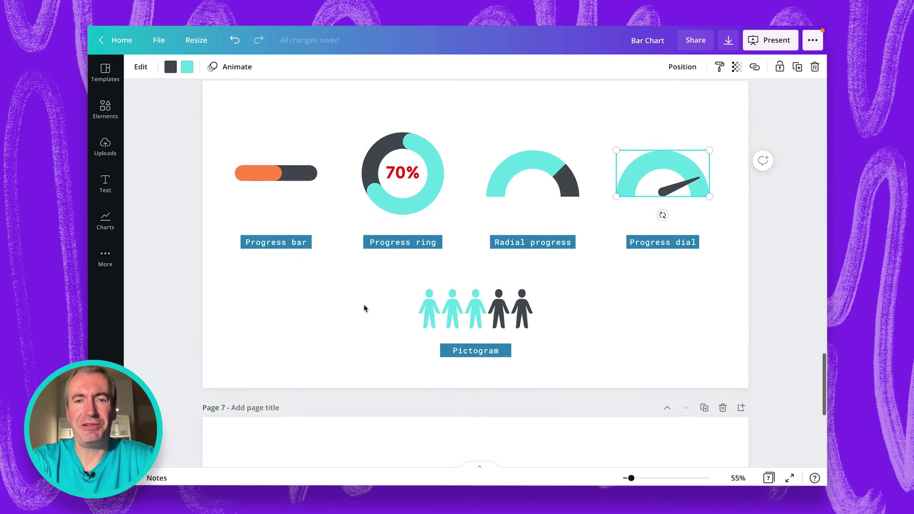
{"action": "left_click", "coordinate": [448, 320]}
{"action": "left_click", "coordinate": [448, 320]}
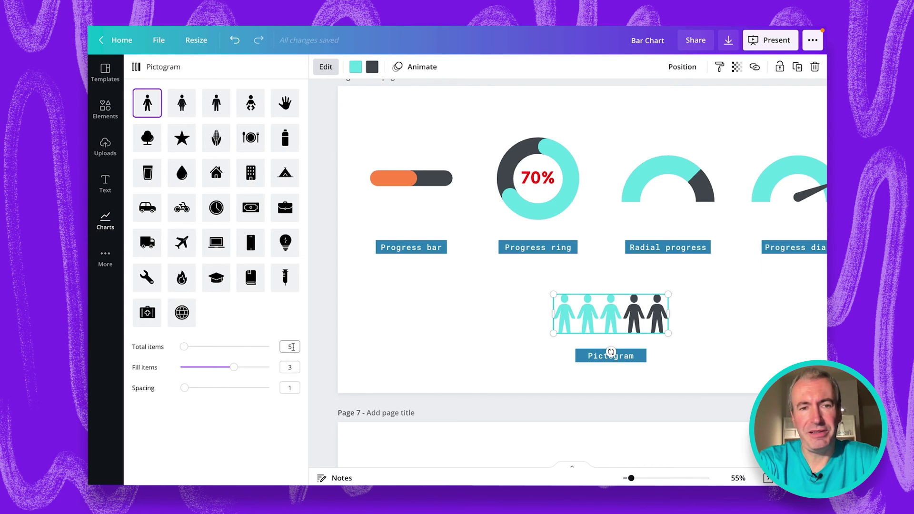
{"action": "left_click", "coordinate": [296, 368]}
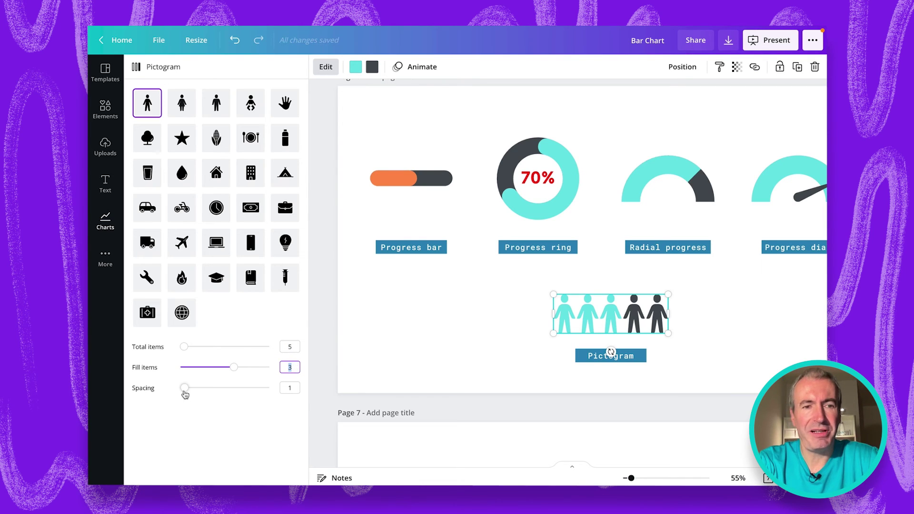
{"action": "left_click_drag", "start_coordinate": [186, 392], "coordinate": [195, 395]}
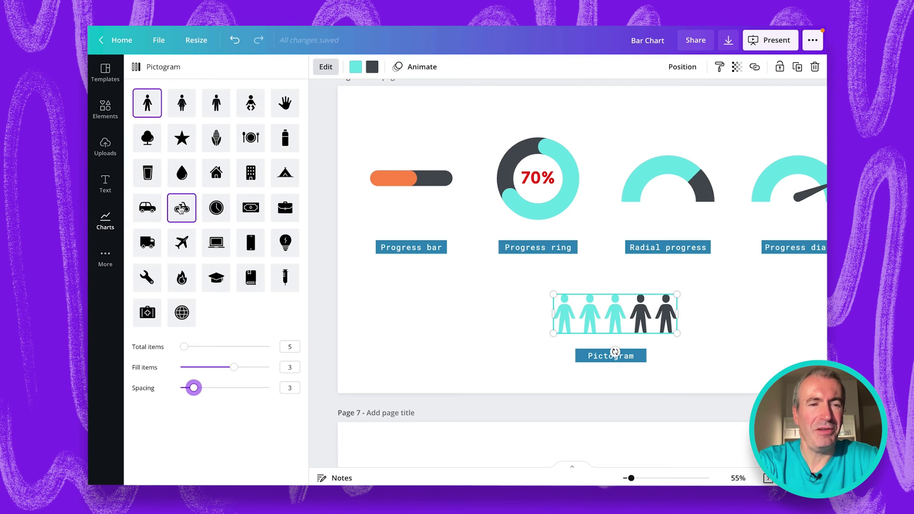
{"action": "left_click", "coordinate": [182, 176]}
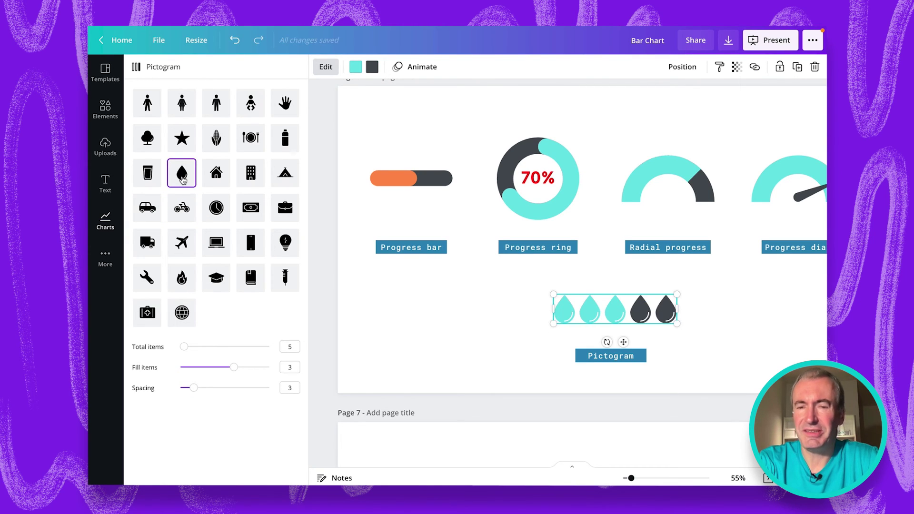
{"action": "left_click", "coordinate": [355, 67]}
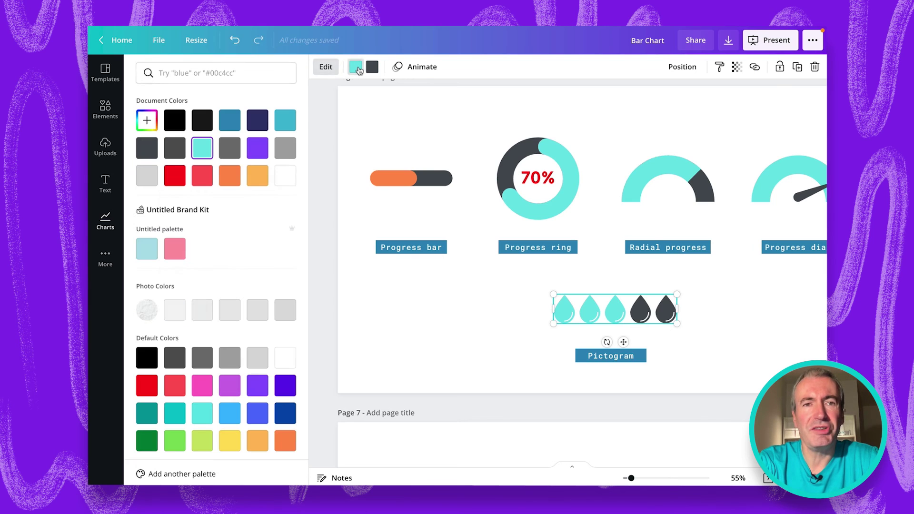
{"action": "left_click", "coordinate": [204, 178]}
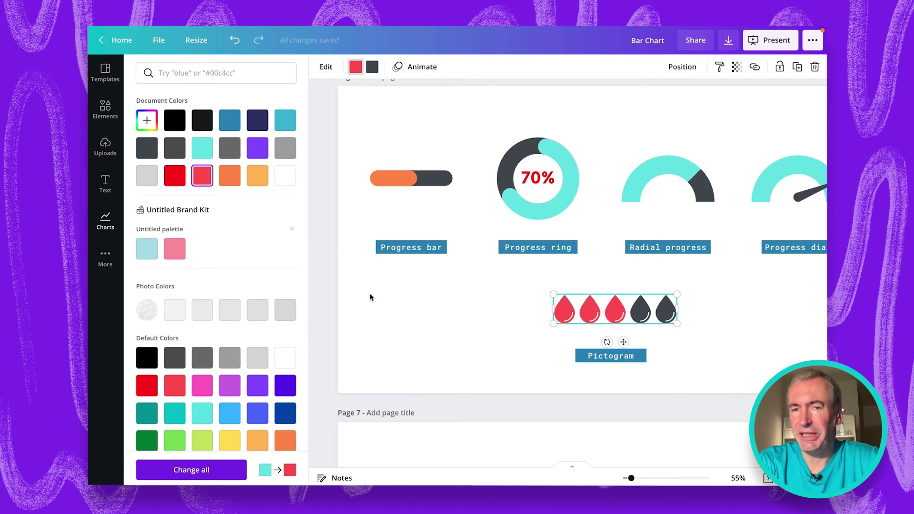
{"action": "left_click", "coordinate": [398, 326]}
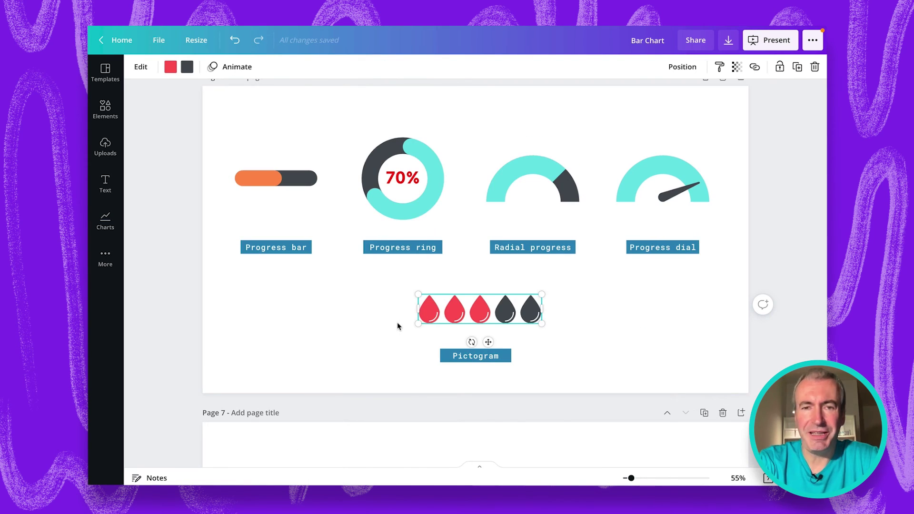
- Select page 7 with the '28 cars out of the total 49 are red' text and show the Charts panel
{"action": "scroll", "coordinate": [398, 326], "scroll_direction": "down", "scroll_amount": 6}
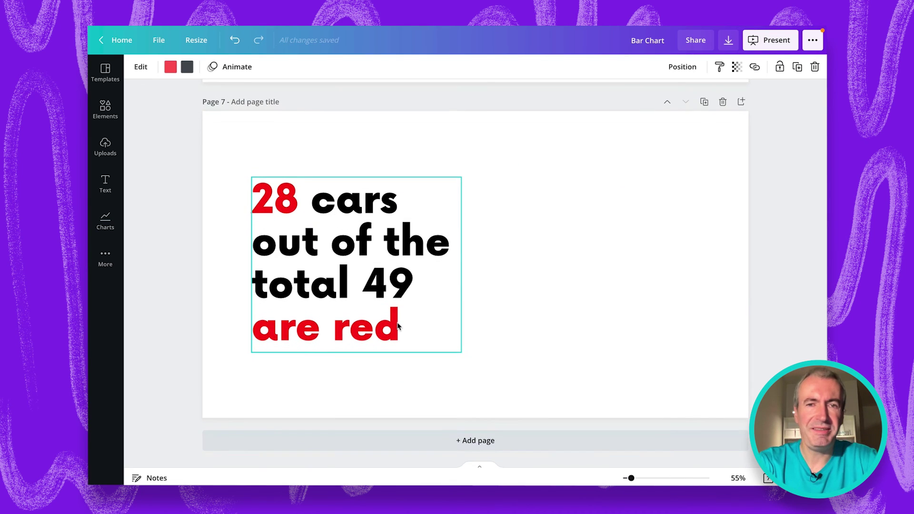
{"action": "left_click", "coordinate": [571, 277]}
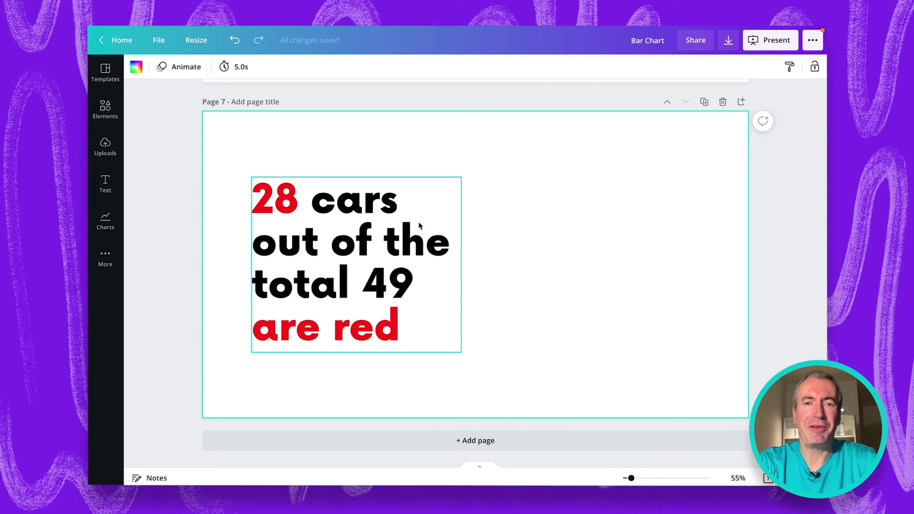
{"action": "left_click", "coordinate": [516, 224]}
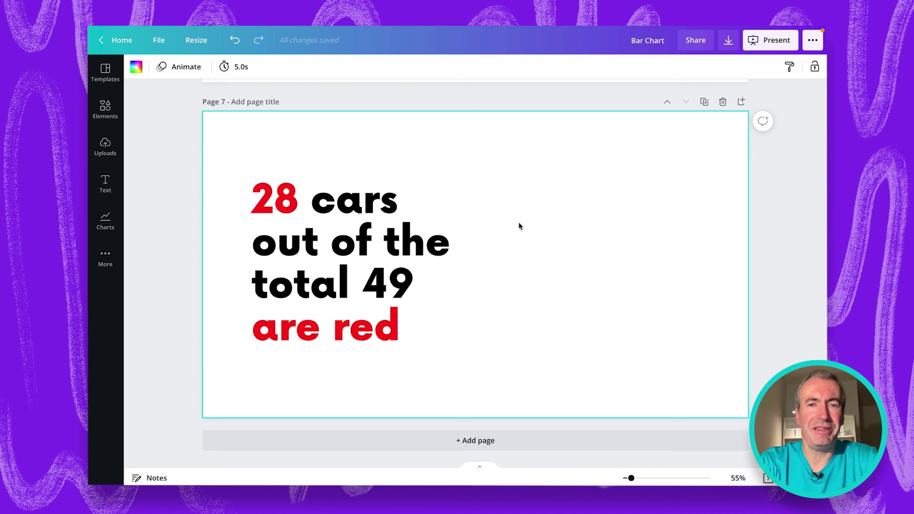
{"action": "left_click", "coordinate": [105, 220]}
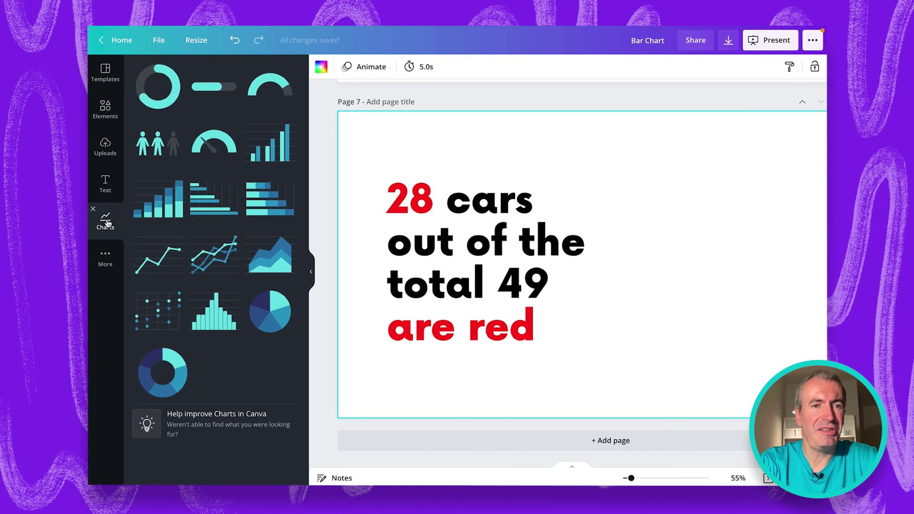
- Add a pictogram right of the text, using car icons with red filled cars
{"action": "left_click", "coordinate": [158, 148]}
{"action": "scroll", "coordinate": [588, 271], "scroll_direction": "right", "scroll_amount": 2}
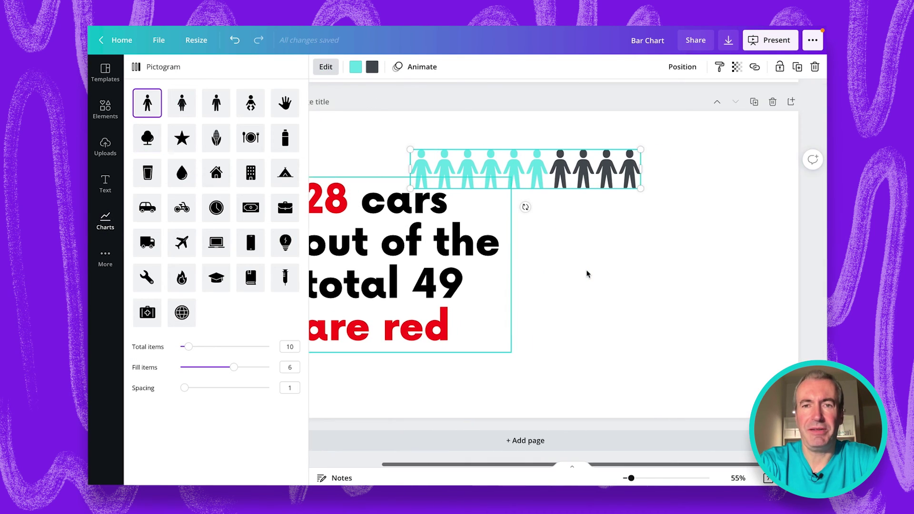
{"action": "left_click_drag", "start_coordinate": [572, 187], "coordinate": [662, 231]}
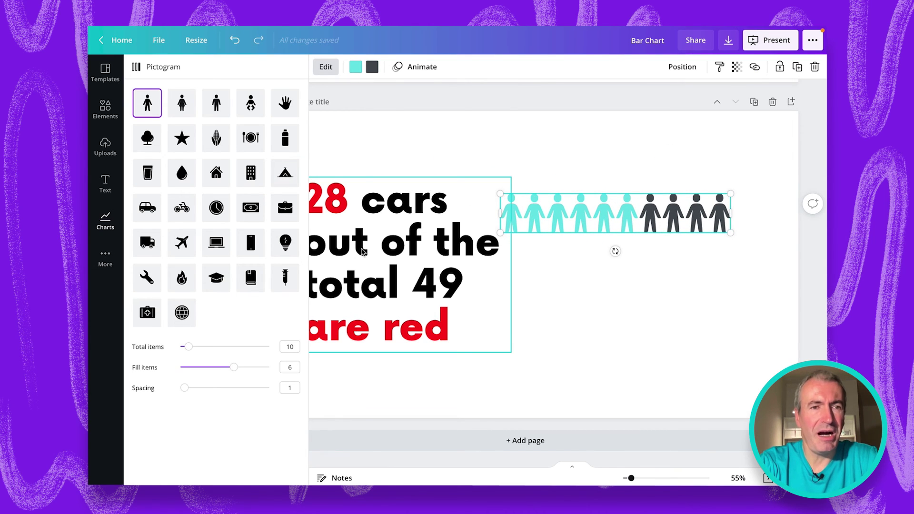
{"action": "left_click", "coordinate": [148, 208]}
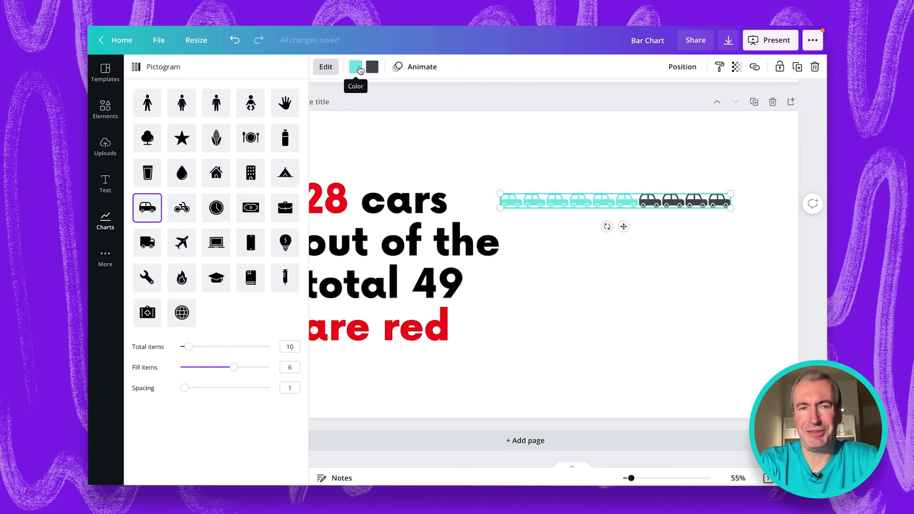
{"action": "left_click", "coordinate": [358, 69]}
{"action": "left_click", "coordinate": [175, 175]}
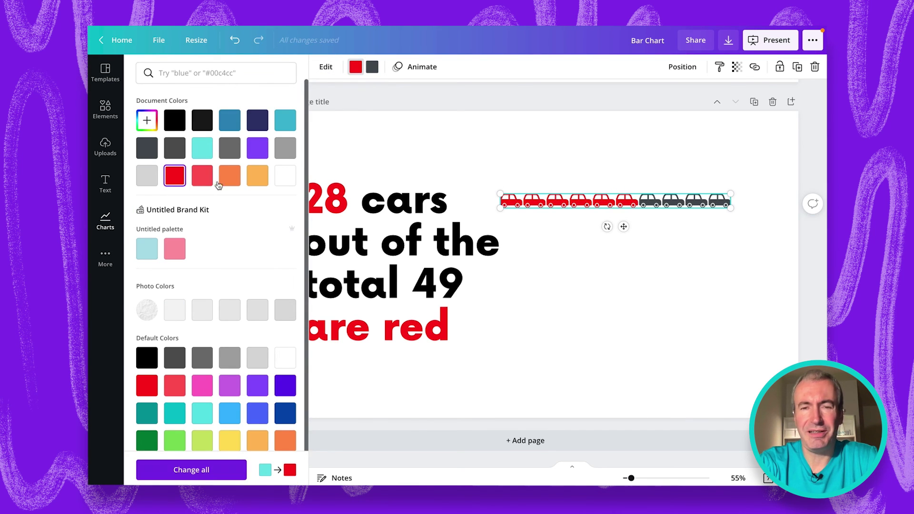
- Set the pictogram to 49 total items with 28 filled
{"action": "left_click", "coordinate": [602, 194]}
{"action": "left_click", "coordinate": [595, 203]}
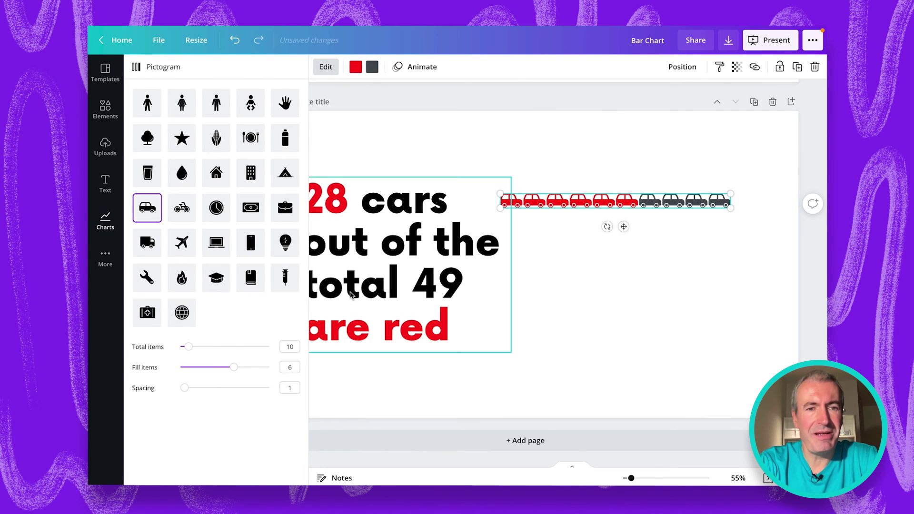
{"action": "left_click", "coordinate": [295, 345]}
{"action": "type", "text": "49"}
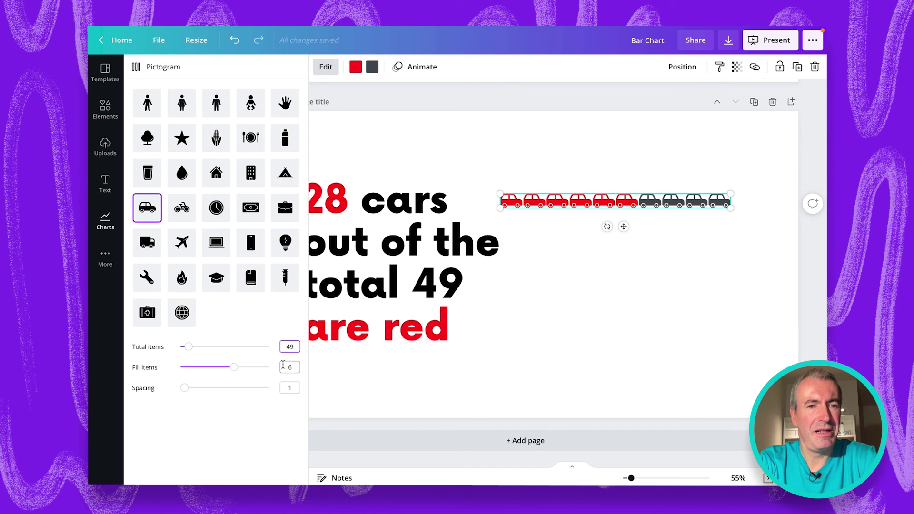
{"action": "left_click", "coordinate": [285, 380]}
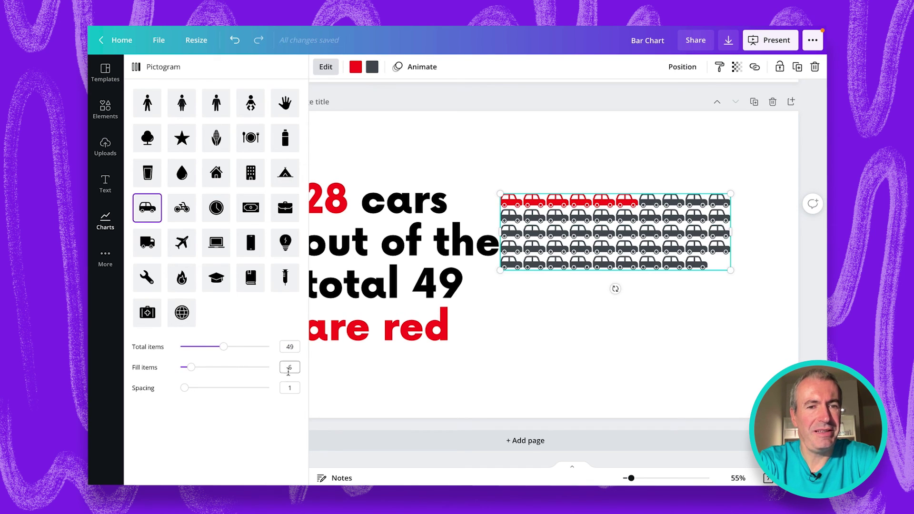
{"action": "left_click", "coordinate": [291, 368]}
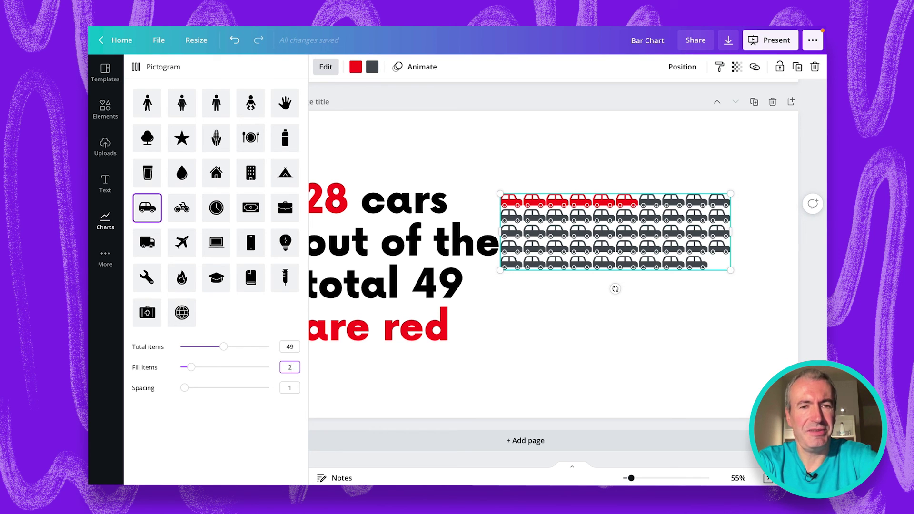
{"action": "type", "text": "28"}
{"action": "key", "text": "Return"}
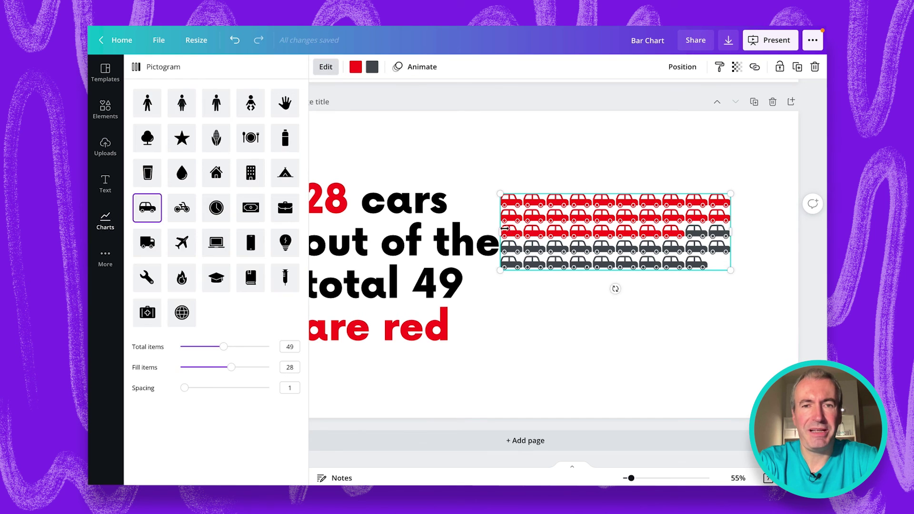
- Resize the car grid into seven rows and position it beside the text
{"action": "left_click_drag", "start_coordinate": [500, 231], "coordinate": [556, 227]}
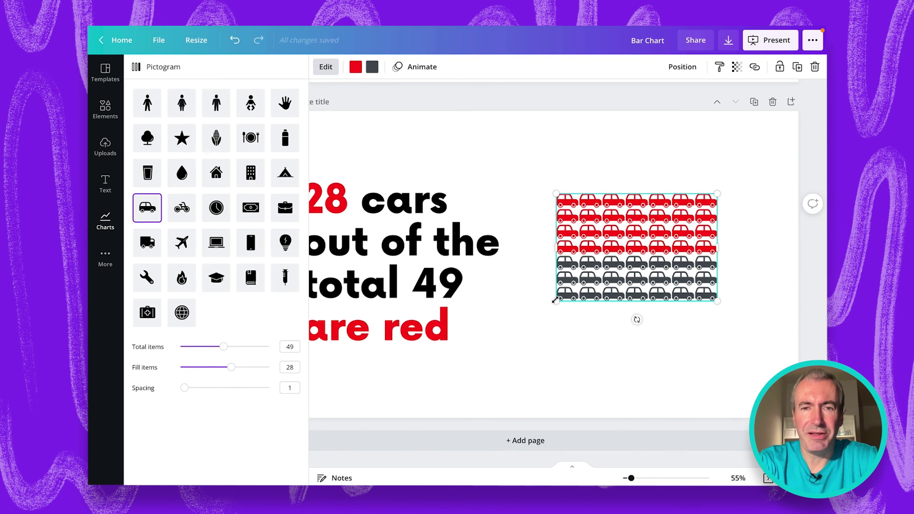
{"action": "left_click_drag", "start_coordinate": [556, 302], "coordinate": [496, 344]}
{"action": "left_click_drag", "start_coordinate": [586, 292], "coordinate": [618, 283]}
{"action": "mouse_move", "coordinate": [527, 257]}
{"action": "left_mouse_down"}
{"action": "mouse_move", "coordinate": [513, 267]}
{"action": "mouse_move", "coordinate": [574, 267]}
{"action": "mouse_move", "coordinate": [526, 267]}
{"action": "left_mouse_up"}
{"action": "left_click_drag", "start_coordinate": [764, 345], "coordinate": [750, 334]}
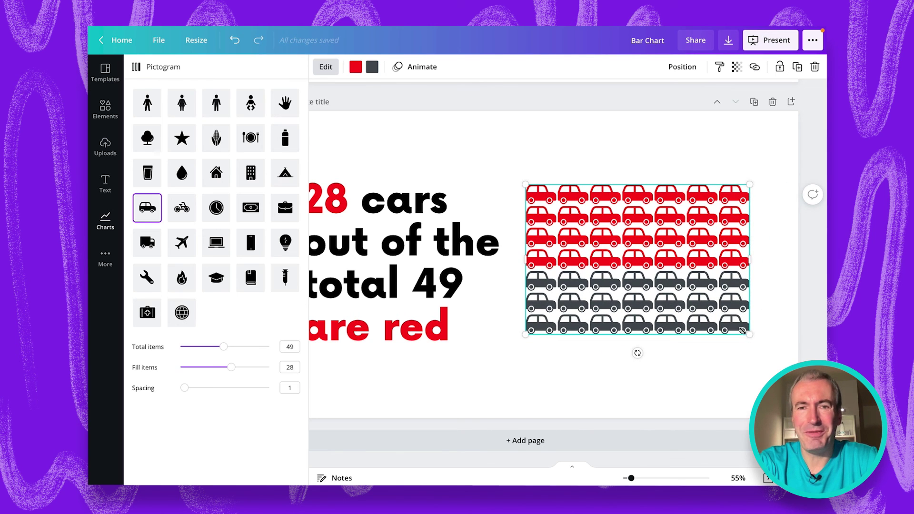
{"action": "left_click_drag", "start_coordinate": [638, 267], "coordinate": [658, 272]}
{"action": "left_click", "coordinate": [612, 366]}
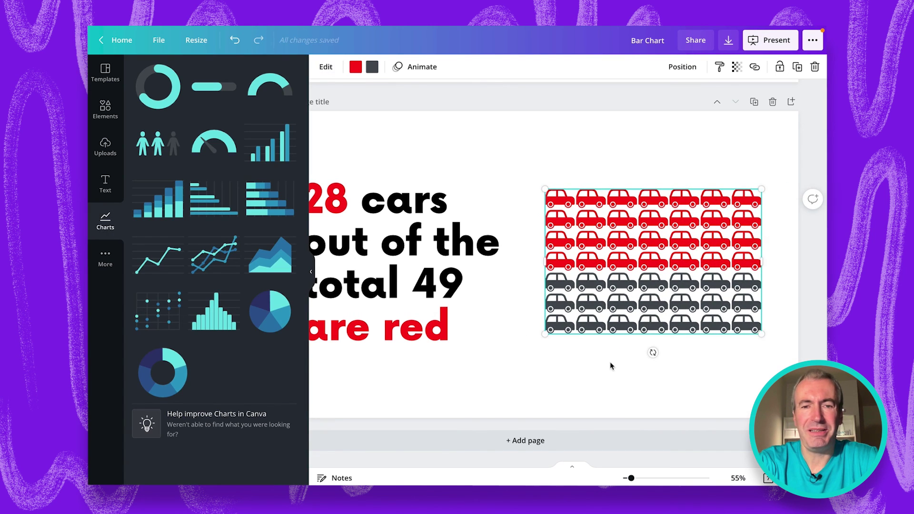
{"action": "left_click", "coordinate": [106, 219]}
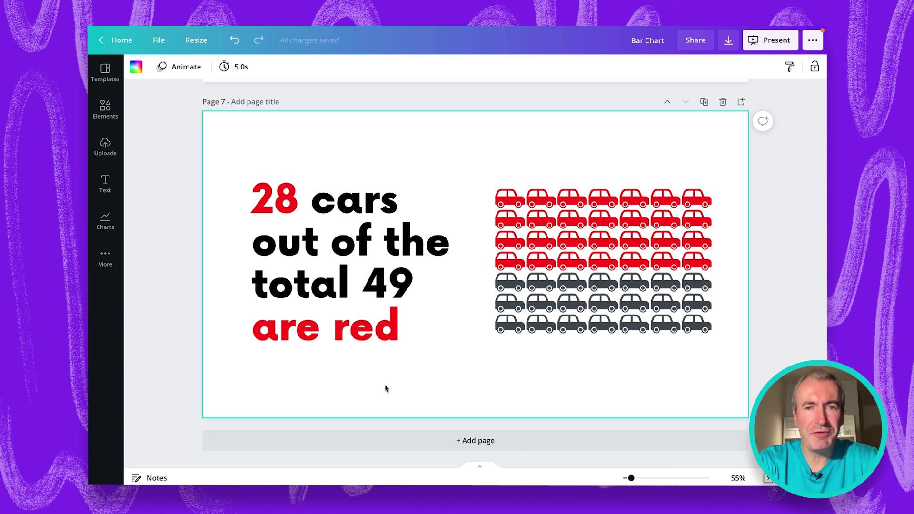
{"action": "left_click", "coordinate": [601, 327]}
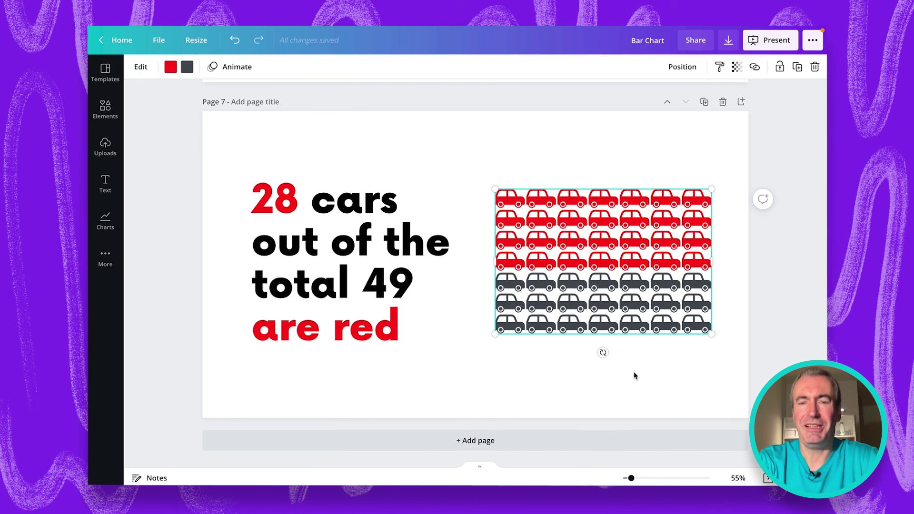